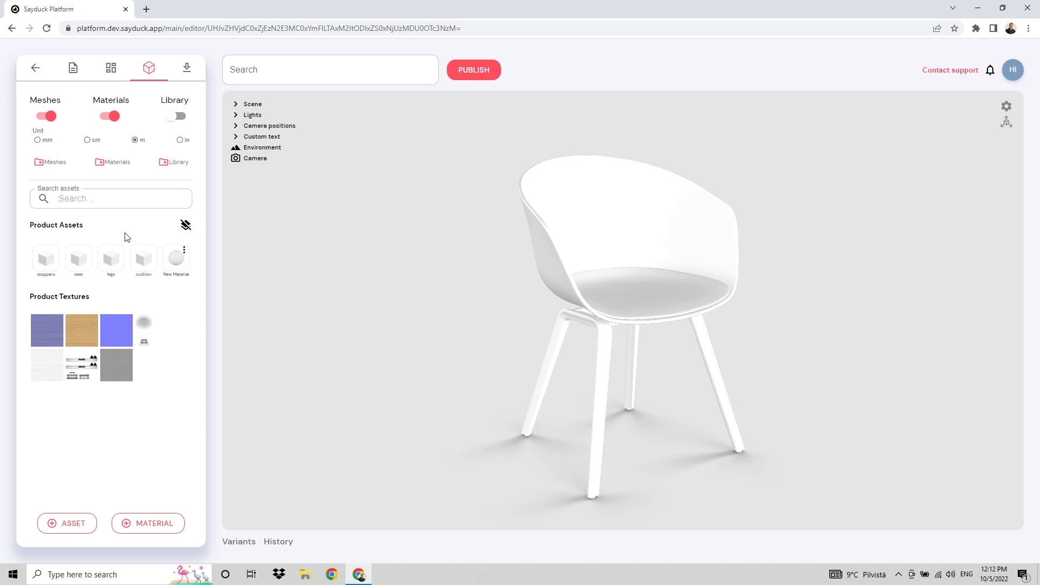
# Turn off the Meshes filter so Product Assets shows only New Material
pyautogui.click(51, 118)
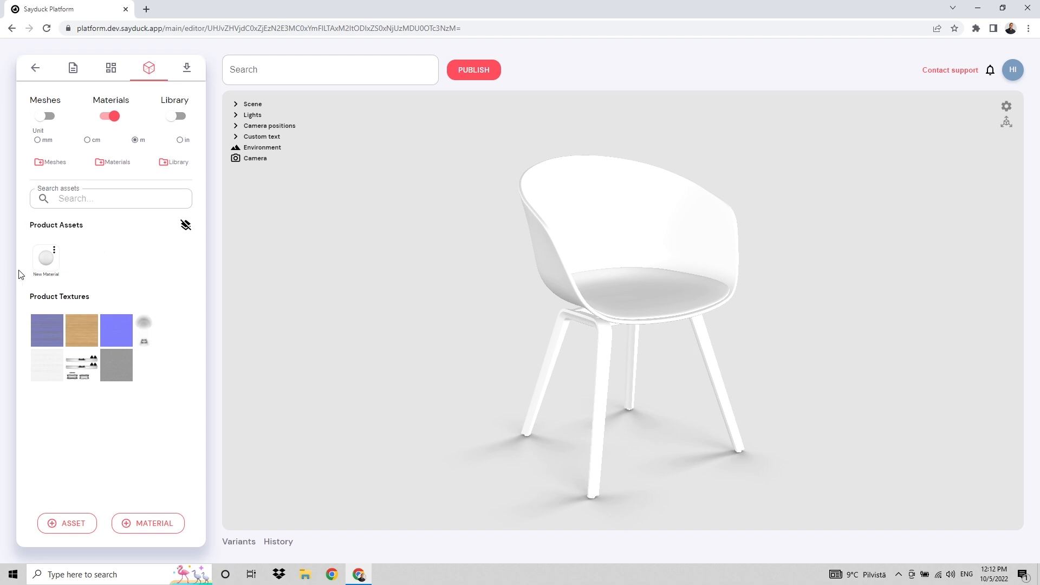
# Set the new material's base colour to #F6F4F4, after trying red #C52626
pyautogui.click(46, 260)
pyautogui.click(248, 104)
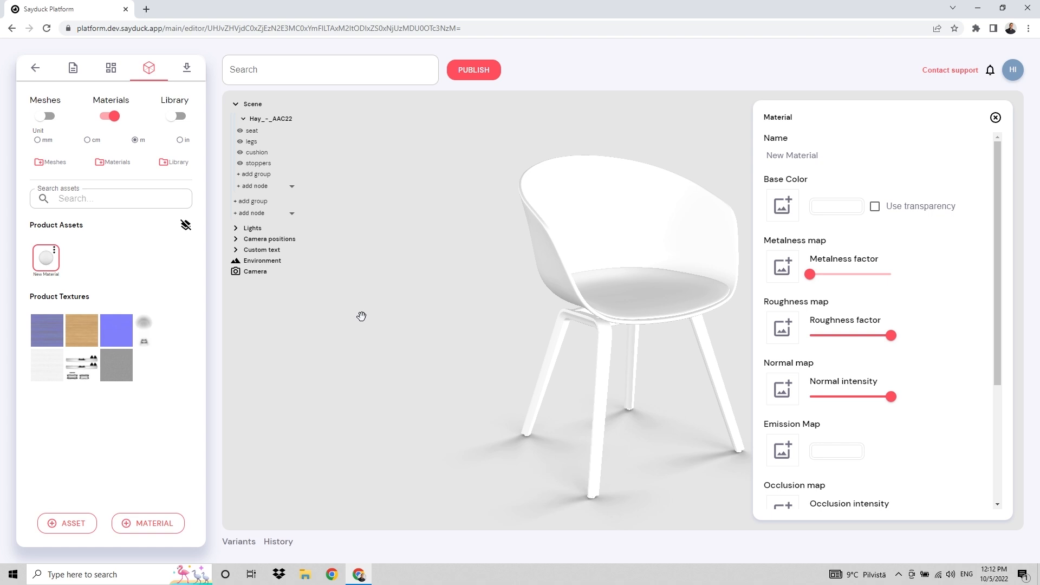
pyautogui.click(831, 214)
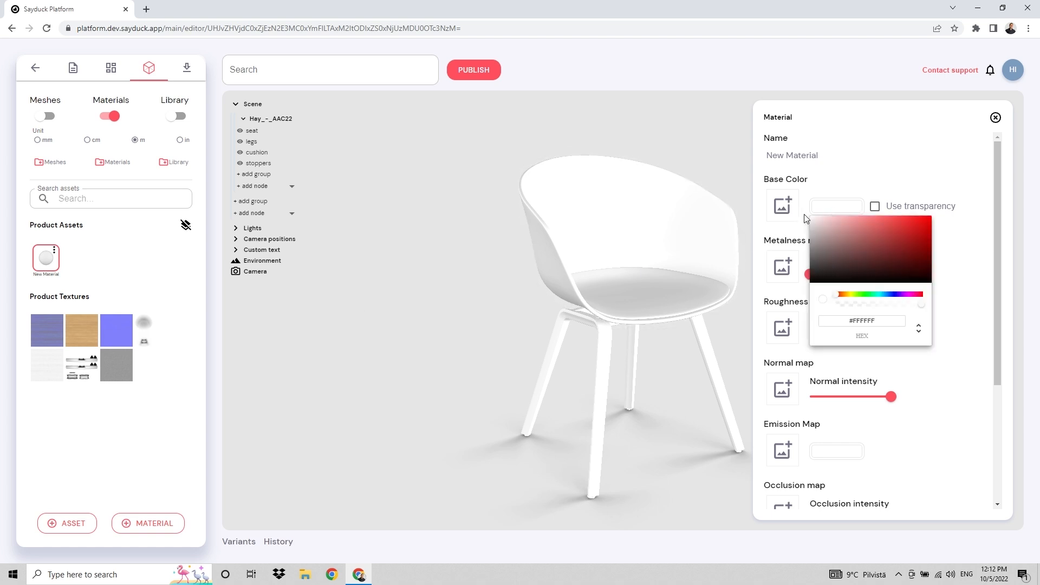
pyautogui.click(908, 231)
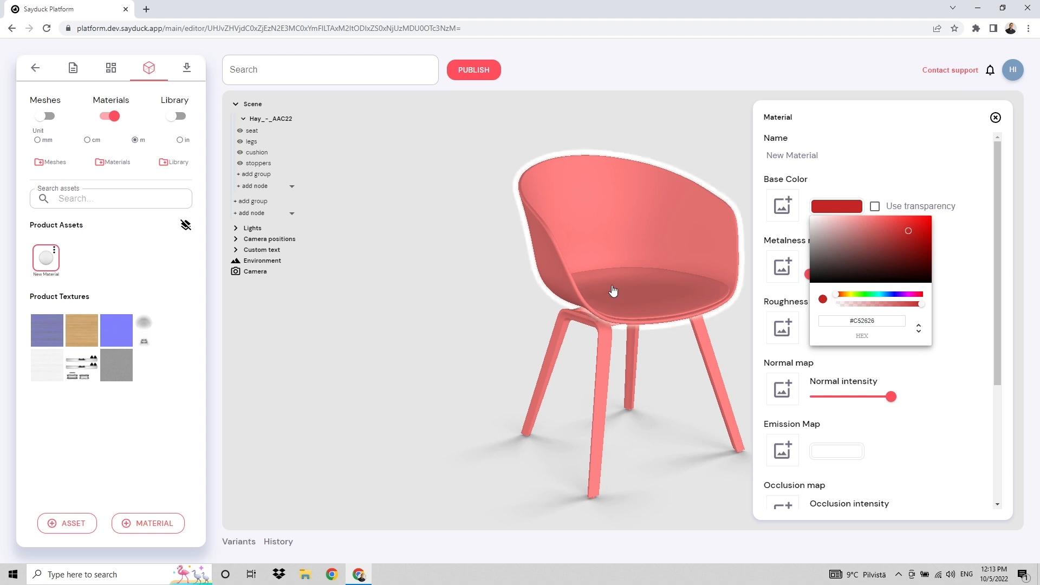
pyautogui.click(811, 218)
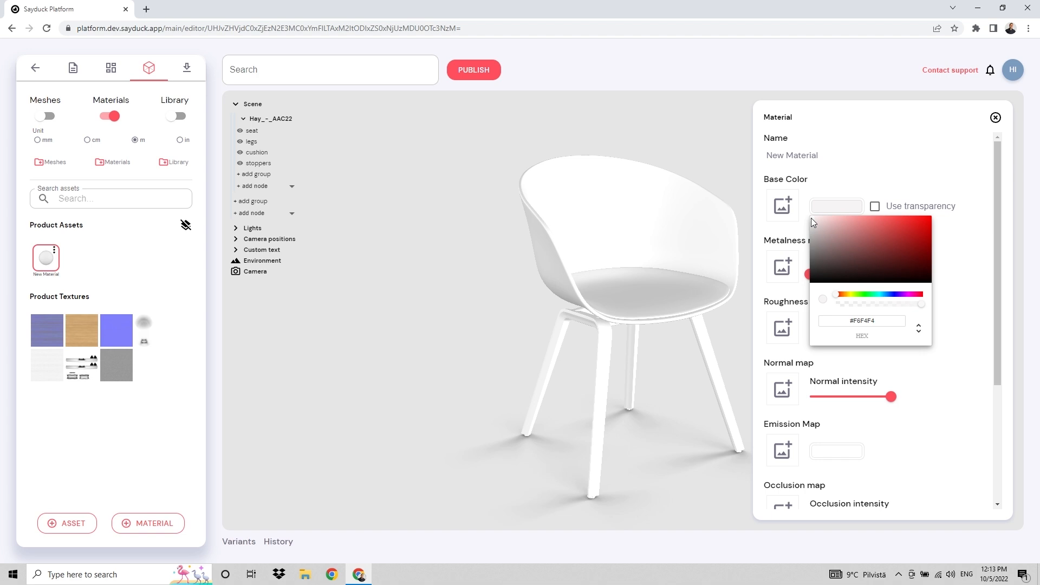
# Rename the material to 'Seat'
pyautogui.click(840, 154)
pyautogui.hotkey('ctrl', 'a')
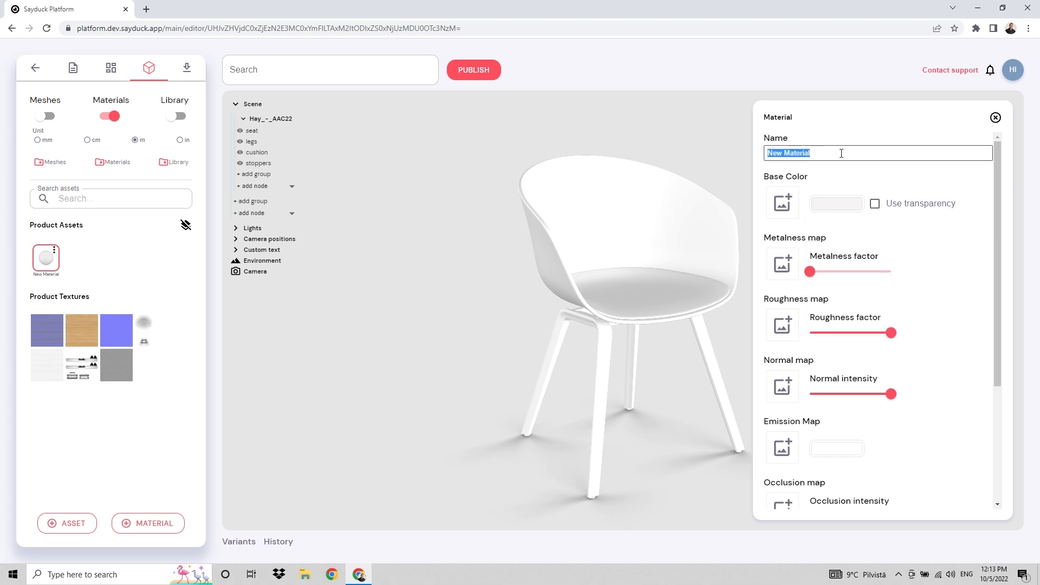
pyautogui.write('Seat')
pyautogui.press('Return')
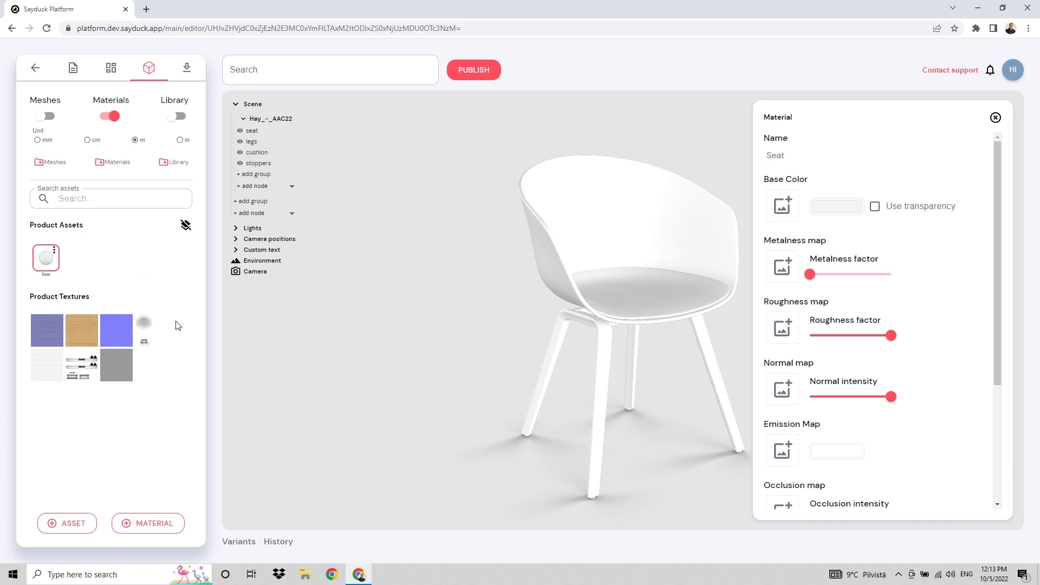
# Add more new materials to the product with + MATERIAL
pyautogui.click(154, 527)
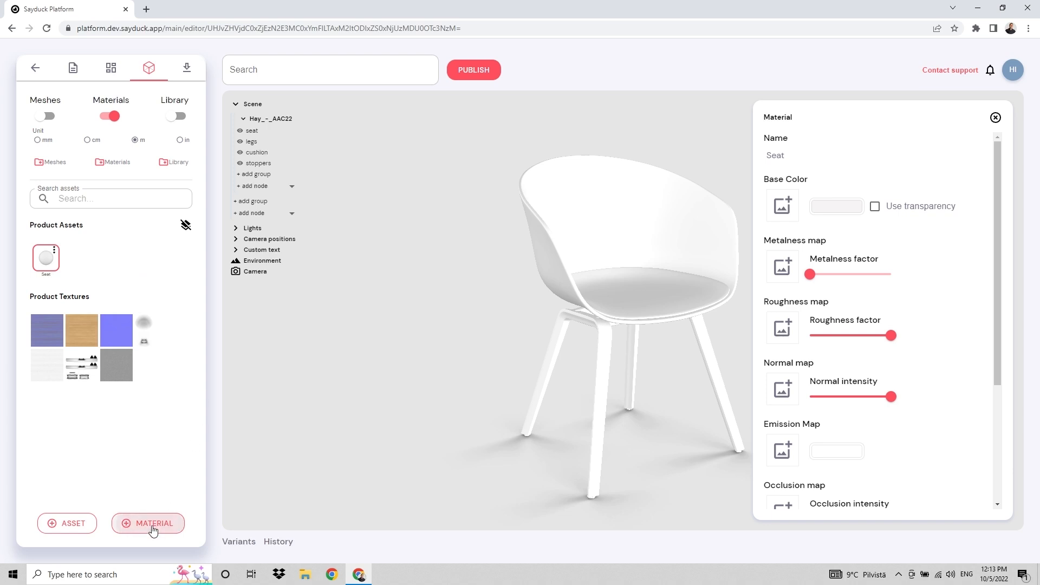
pyautogui.click(153, 529)
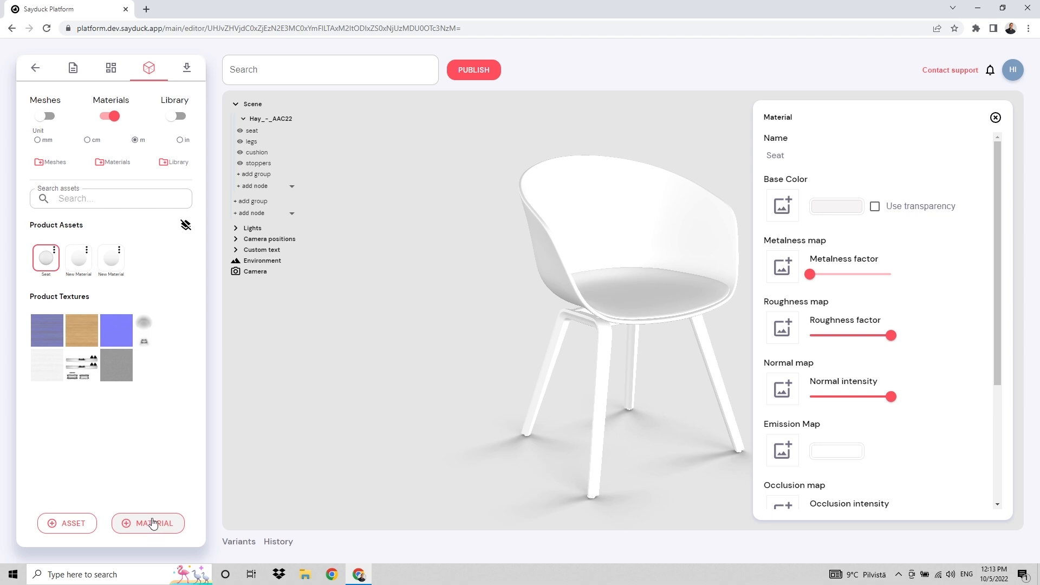
pyautogui.click(54, 253)
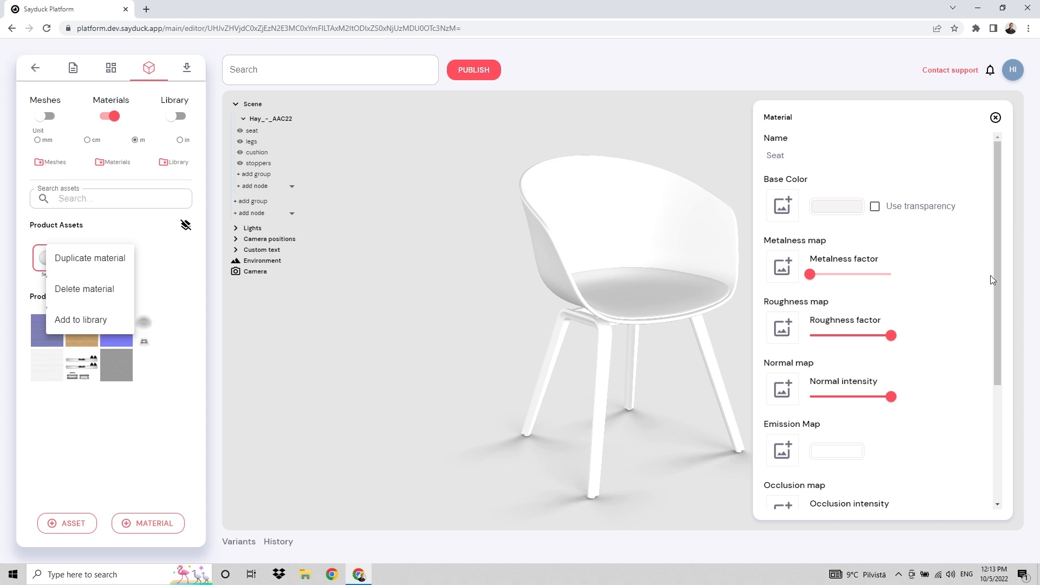
pyautogui.click(185, 288)
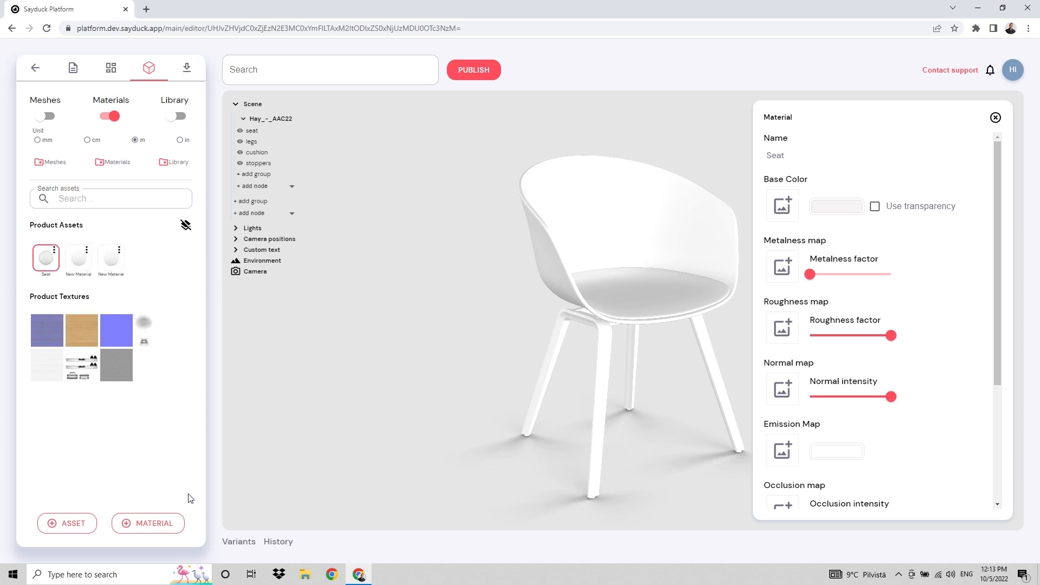
# Rename the new materials 'Legs', 'Cushion' and 'Stoppers'
pyautogui.click(78, 264)
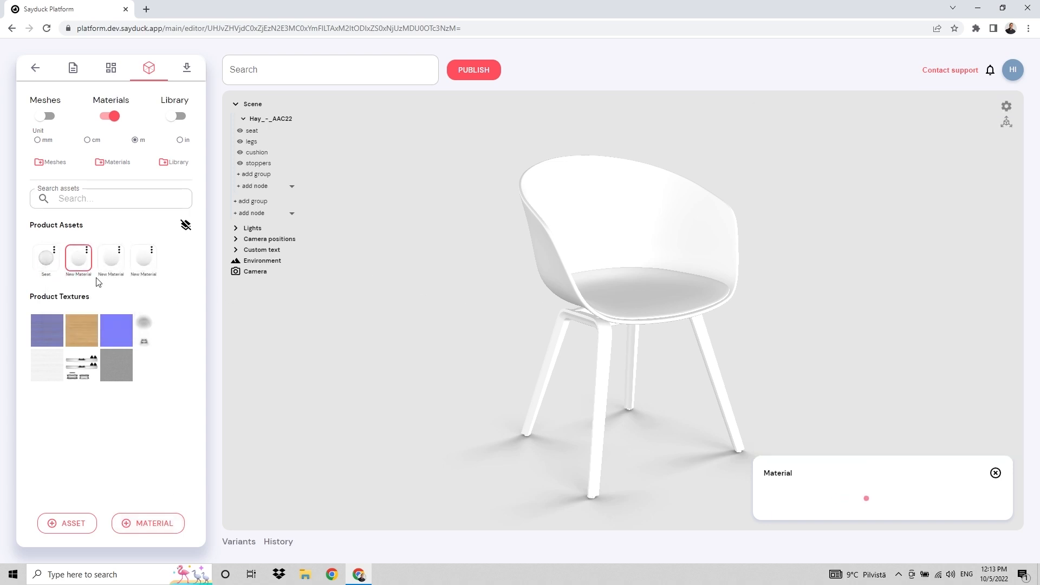
pyautogui.click(848, 155)
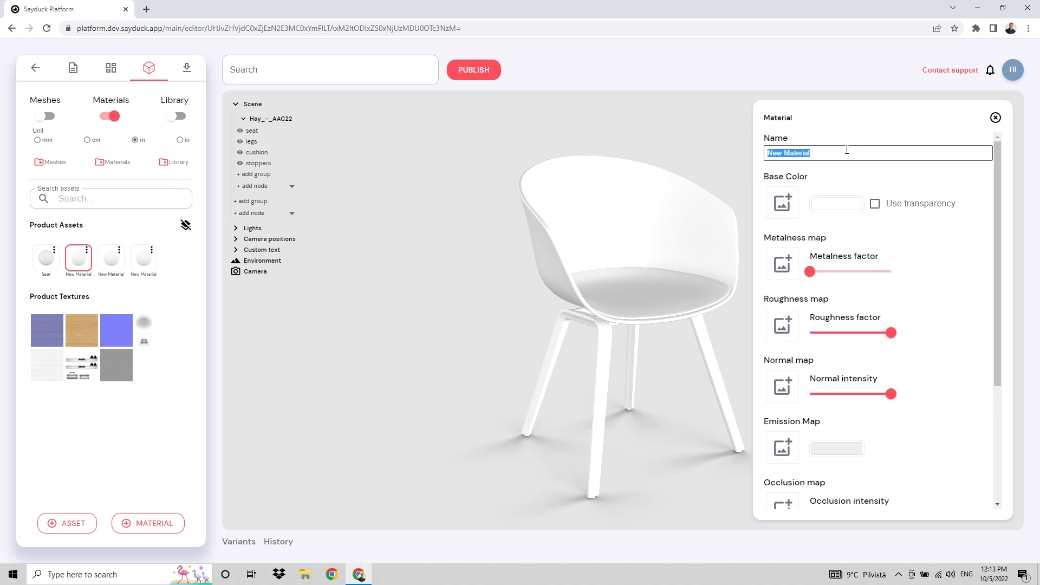
pyautogui.write('Legs')
pyautogui.press('Return')
pyautogui.click(116, 262)
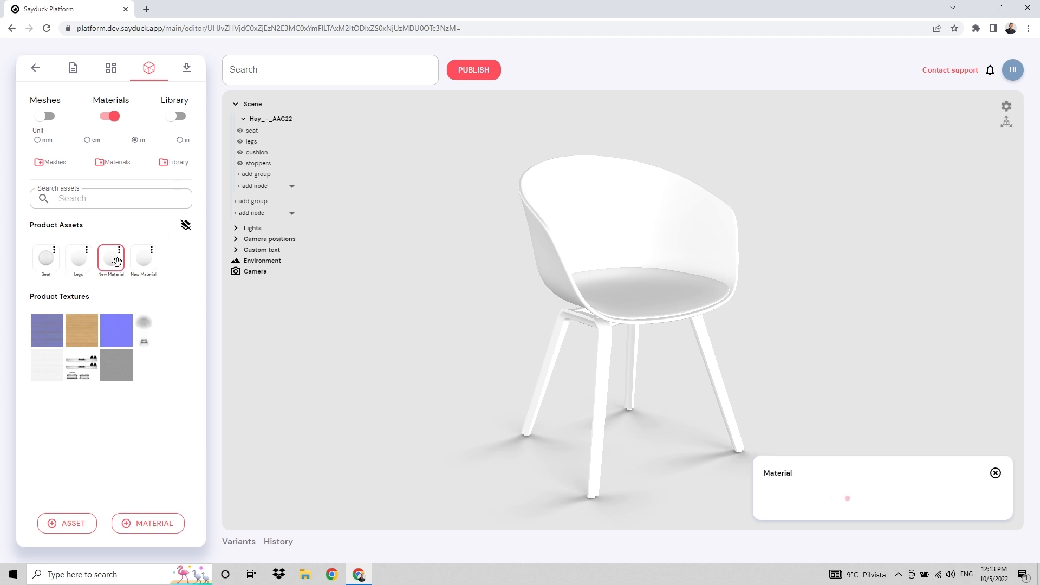
pyautogui.click(824, 154)
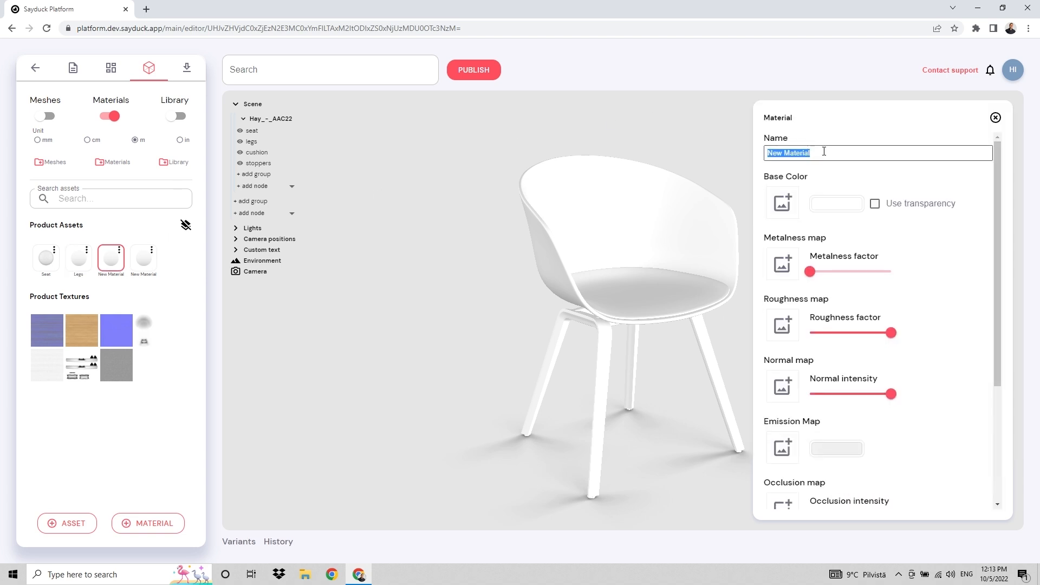
pyautogui.write('Cushion')
pyautogui.press('Return')
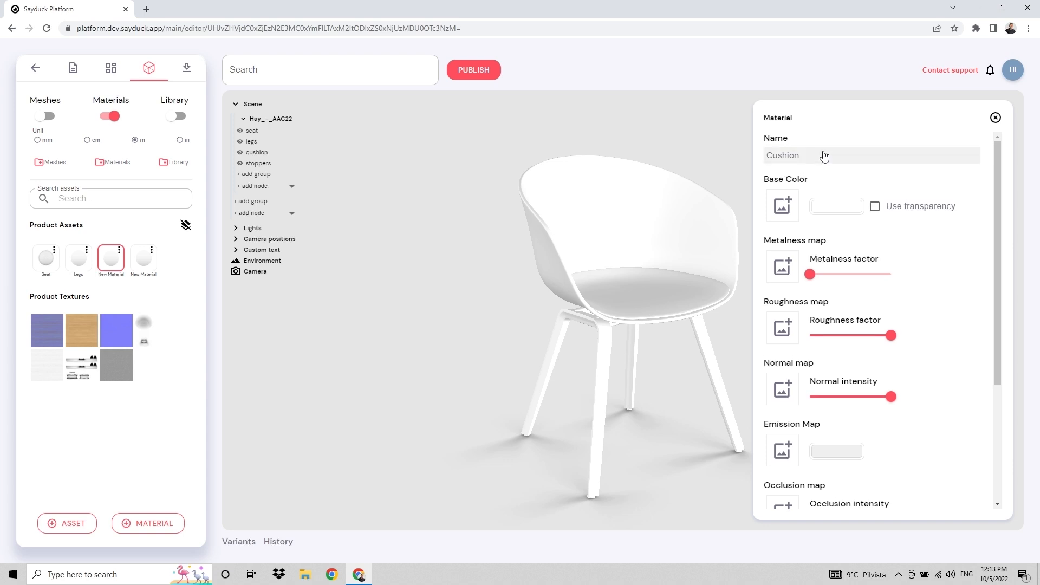
pyautogui.click(143, 258)
pyautogui.click(824, 151)
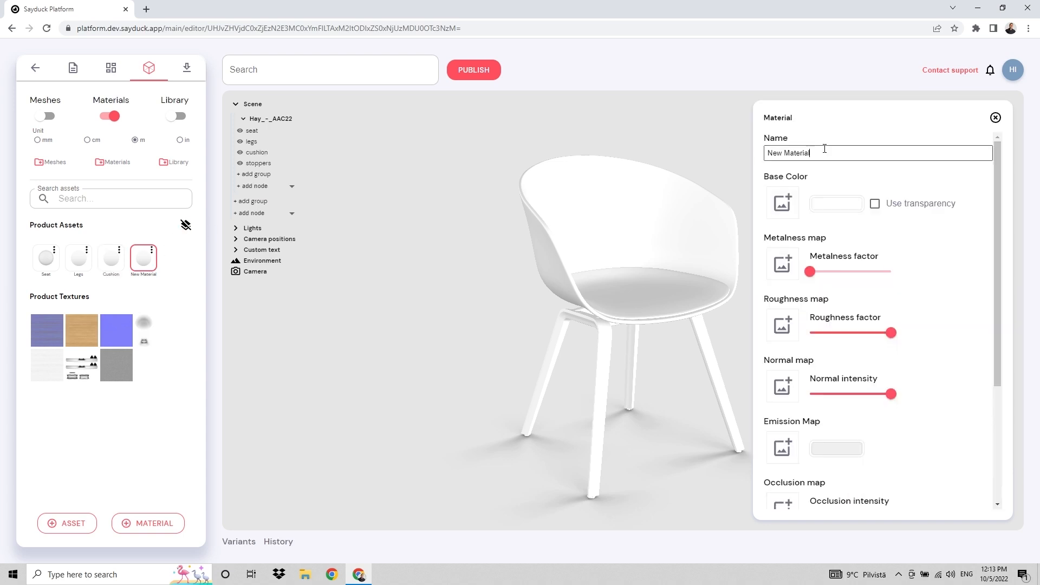
pyautogui.write('Stoppers')
pyautogui.press('Return')
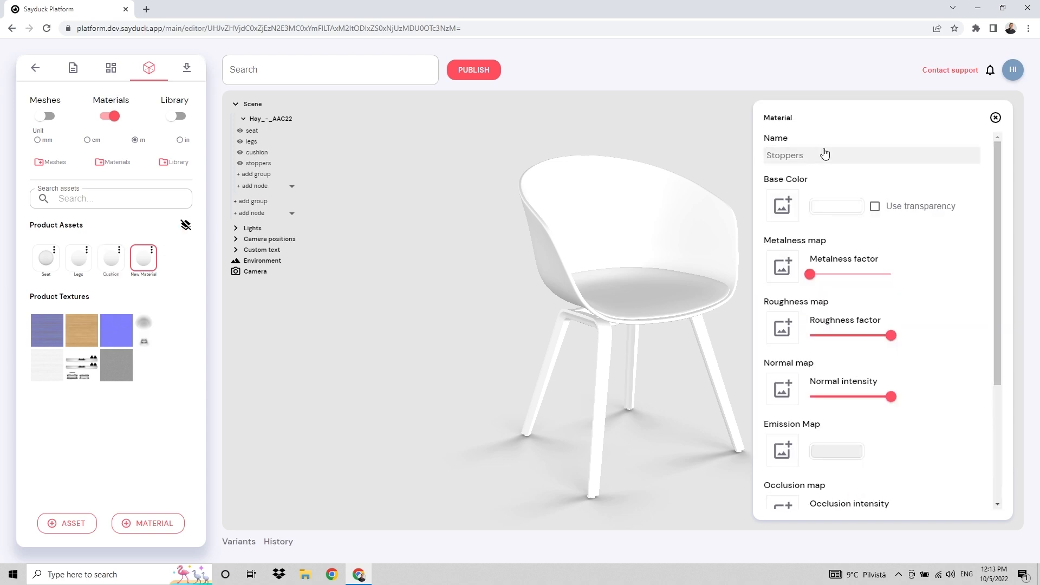
pyautogui.click(79, 266)
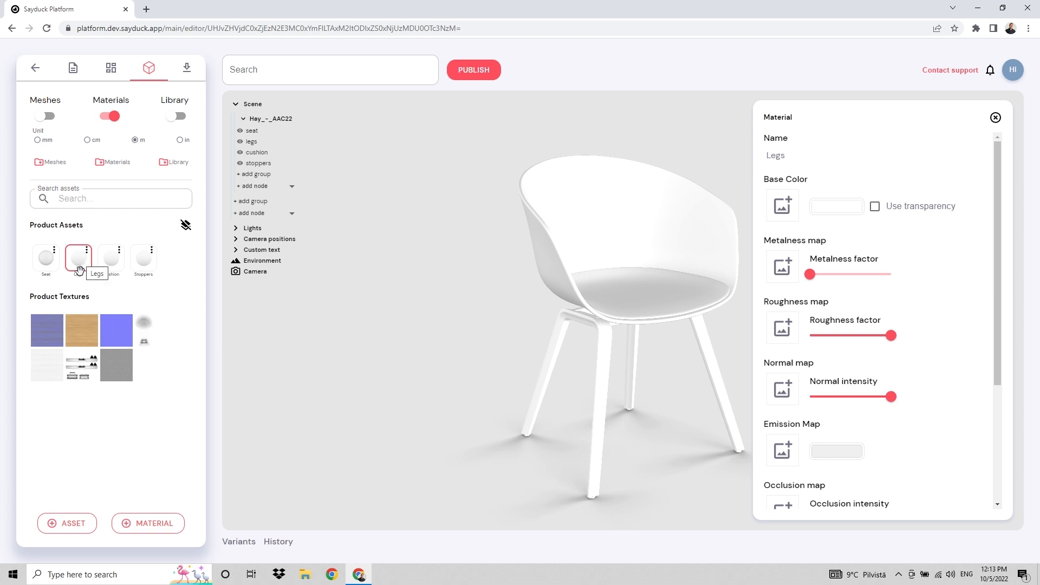
# Apply the Legs, Cushion and Stoppers materials to the chair's legs, cushion and leg stoppers
pyautogui.moveTo(80, 257); pyautogui.dragTo(259, 145)
pyautogui.moveTo(112, 261); pyautogui.dragTo(636, 302)
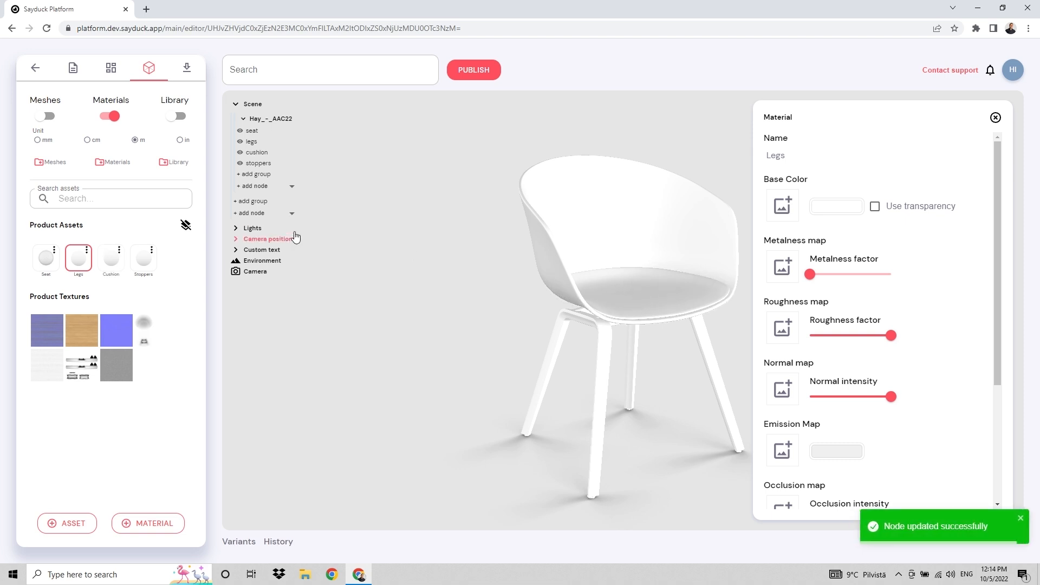
pyautogui.moveTo(578, 459); pyautogui.dragTo(579, 424)
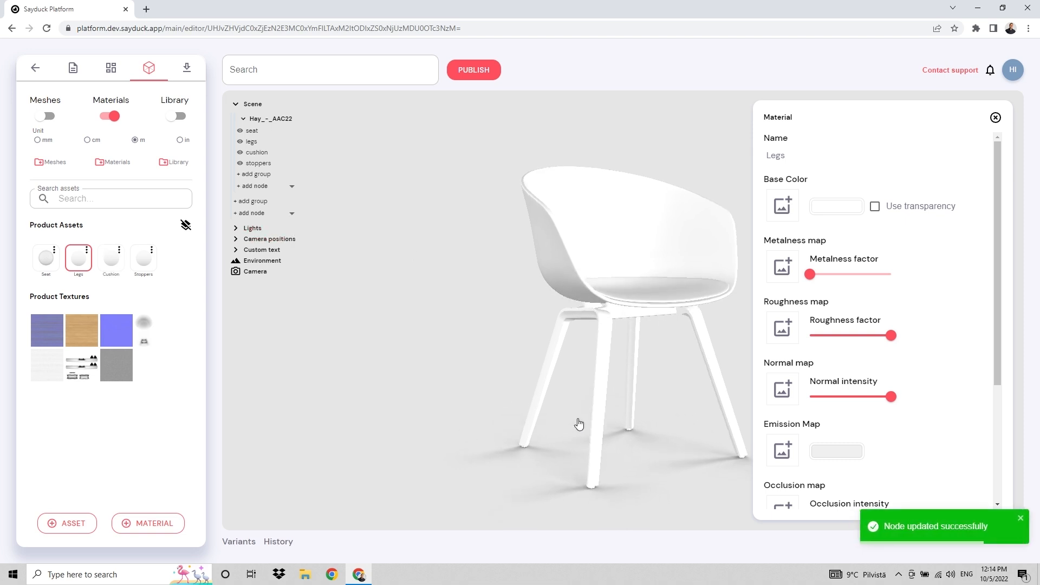
pyautogui.click(593, 485)
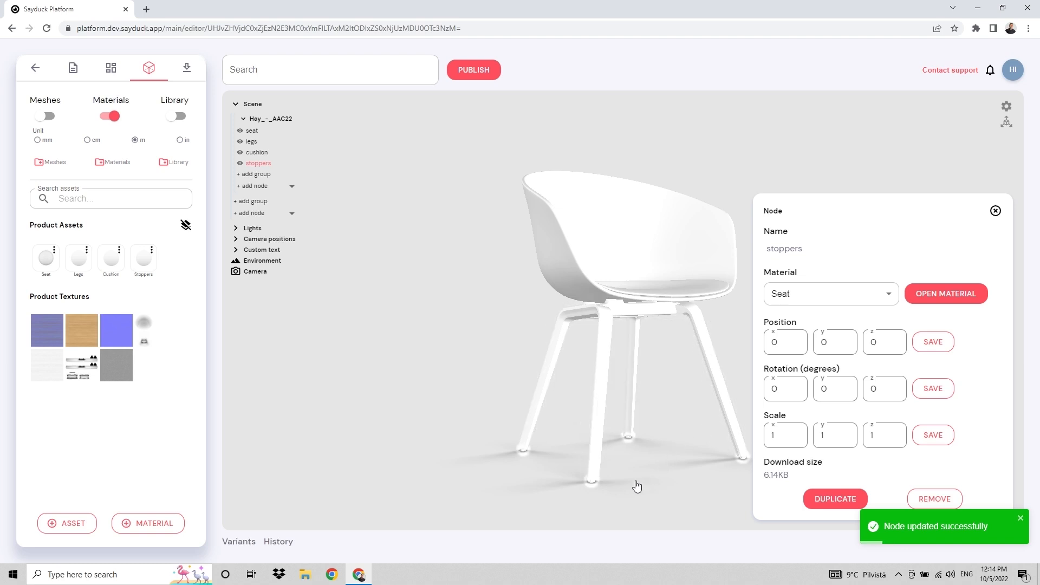
pyautogui.click(840, 295)
pyautogui.click(807, 382)
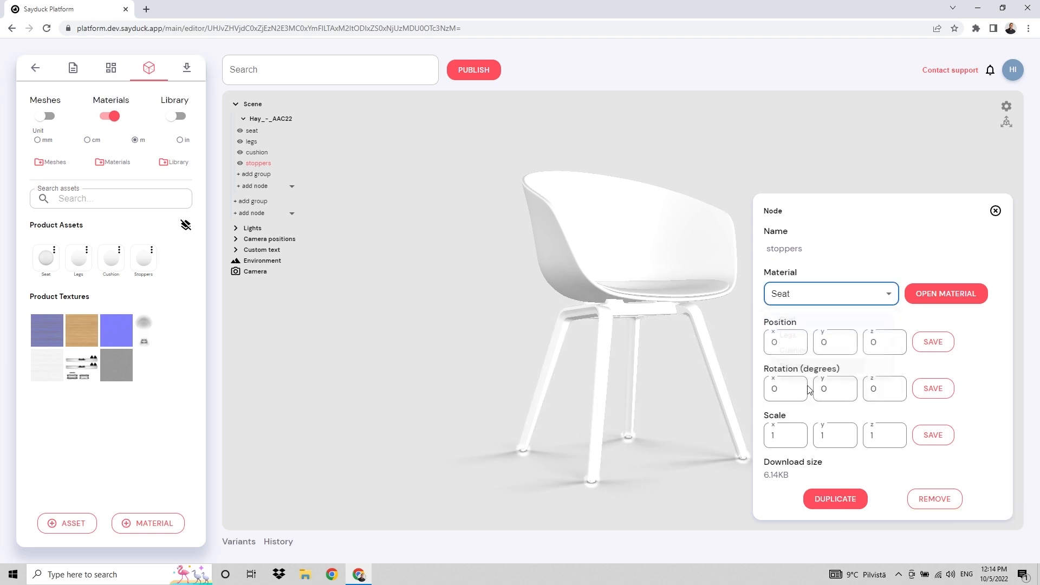
pyautogui.moveTo(494, 411); pyautogui.dragTo(467, 357)
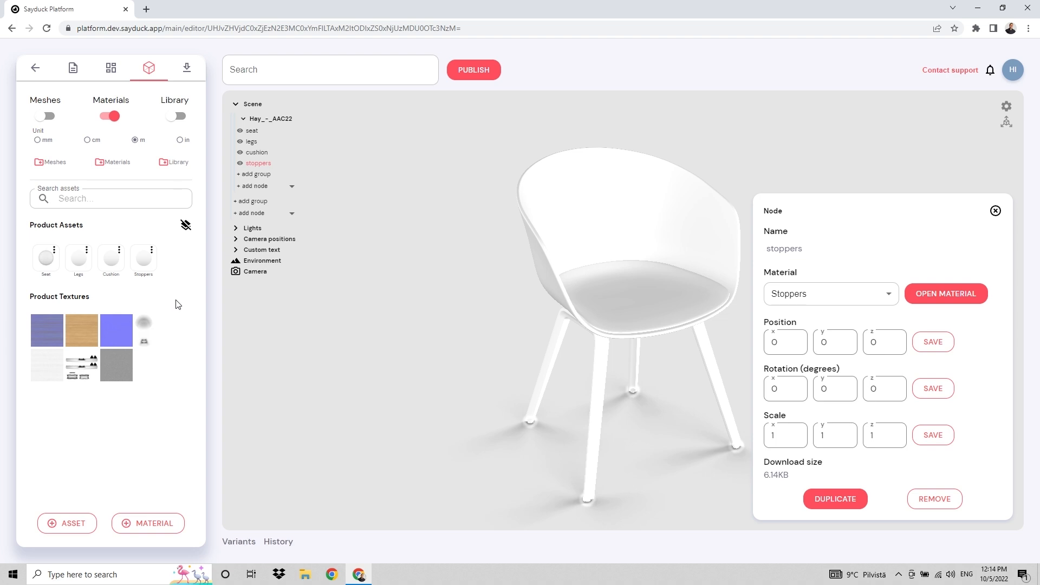
pyautogui.click(38, 257)
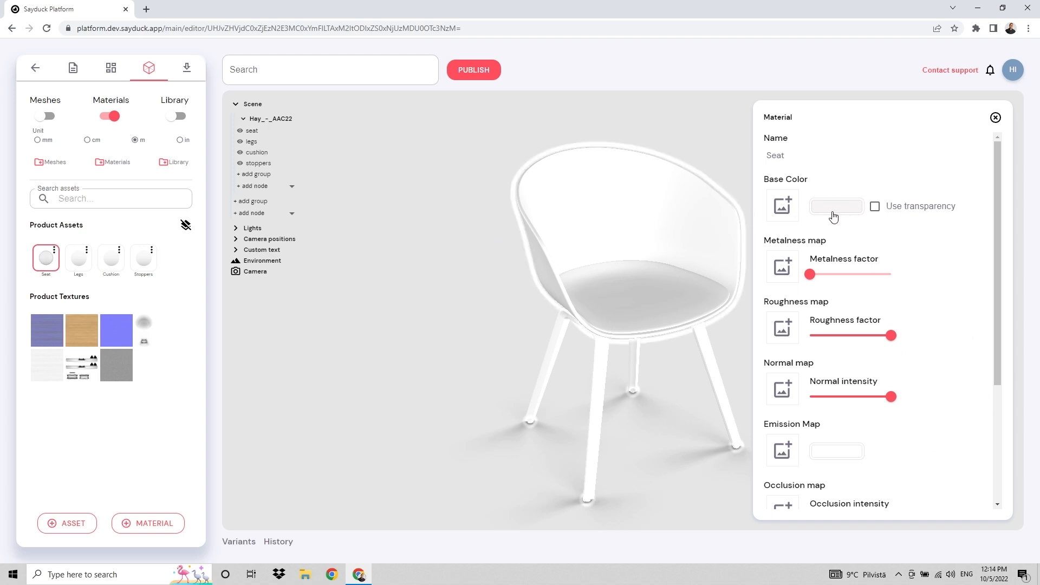
# Make the Seat material dark red with roughness lowered to about 0.65
pyautogui.click(833, 208)
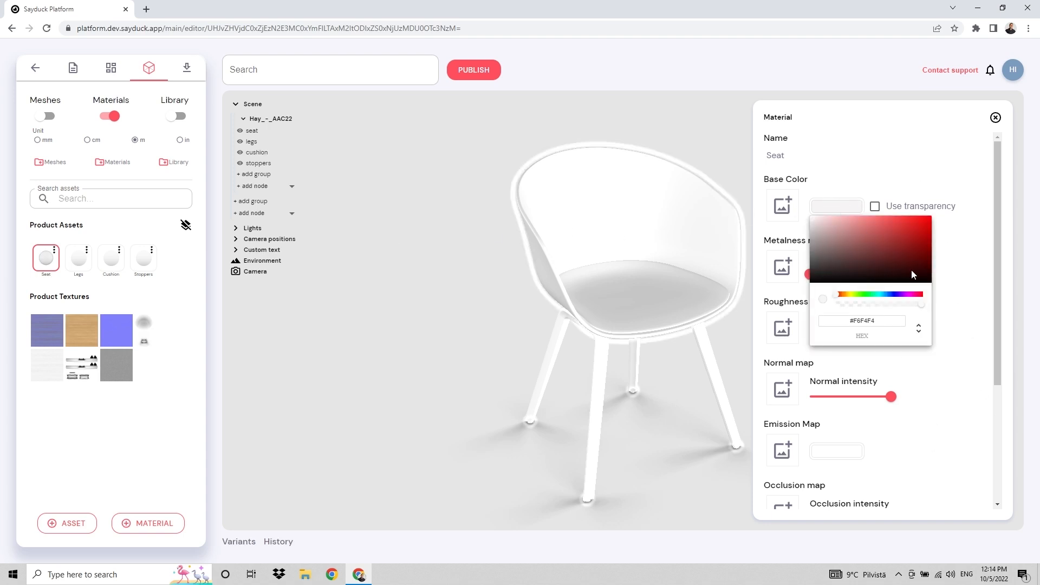
pyautogui.click(916, 241)
pyautogui.click(958, 319)
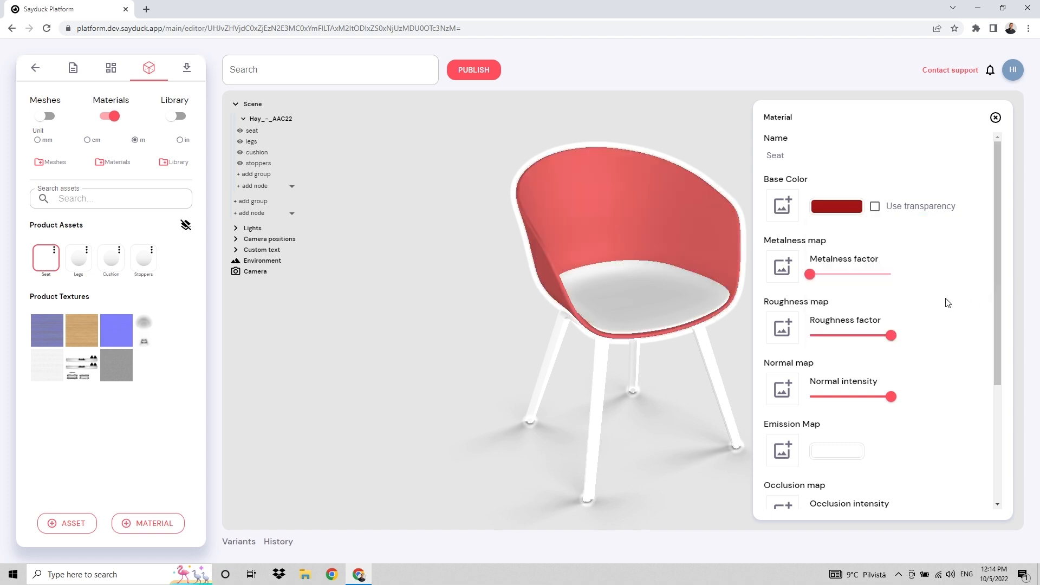
pyautogui.moveTo(670, 366); pyautogui.dragTo(668, 395)
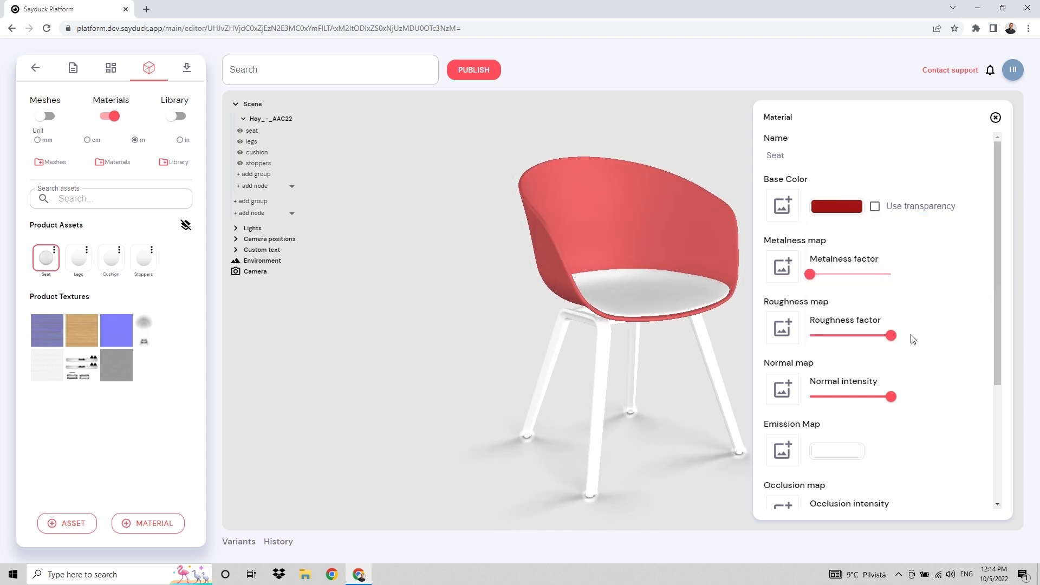
pyautogui.moveTo(891, 336); pyautogui.dragTo(863, 336)
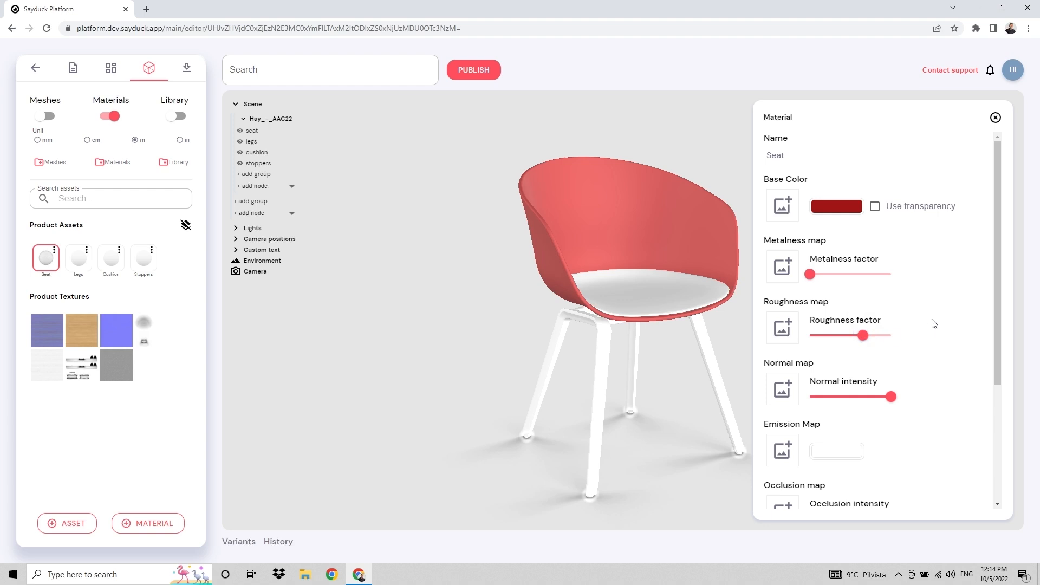
pyautogui.moveTo(680, 405); pyautogui.dragTo(671, 397)
# Use normalMapSeat as the Seat normal map and the ambient-occlusion texture as occlusion map
pyautogui.click(782, 394)
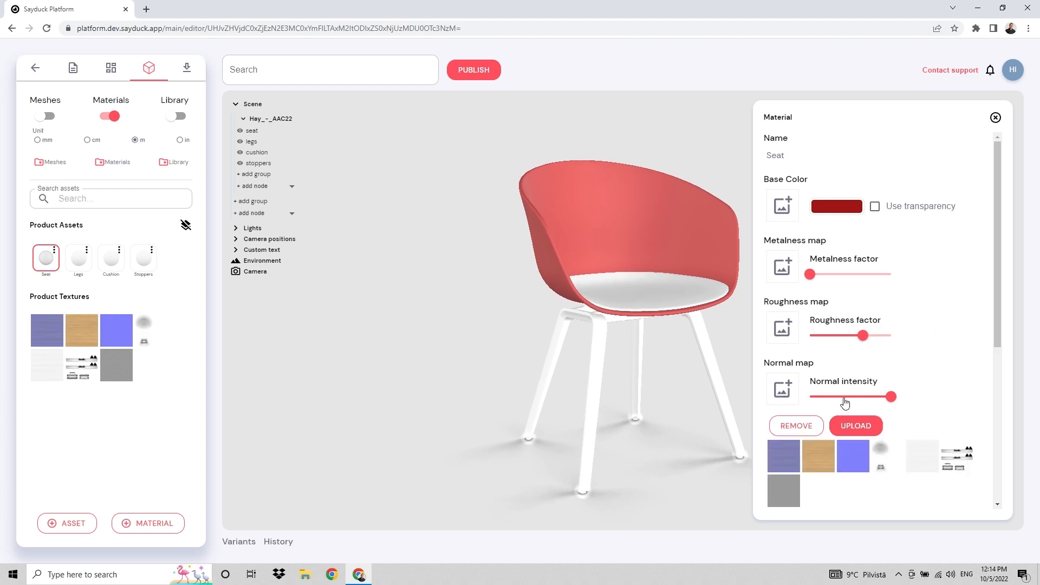
pyautogui.click(861, 461)
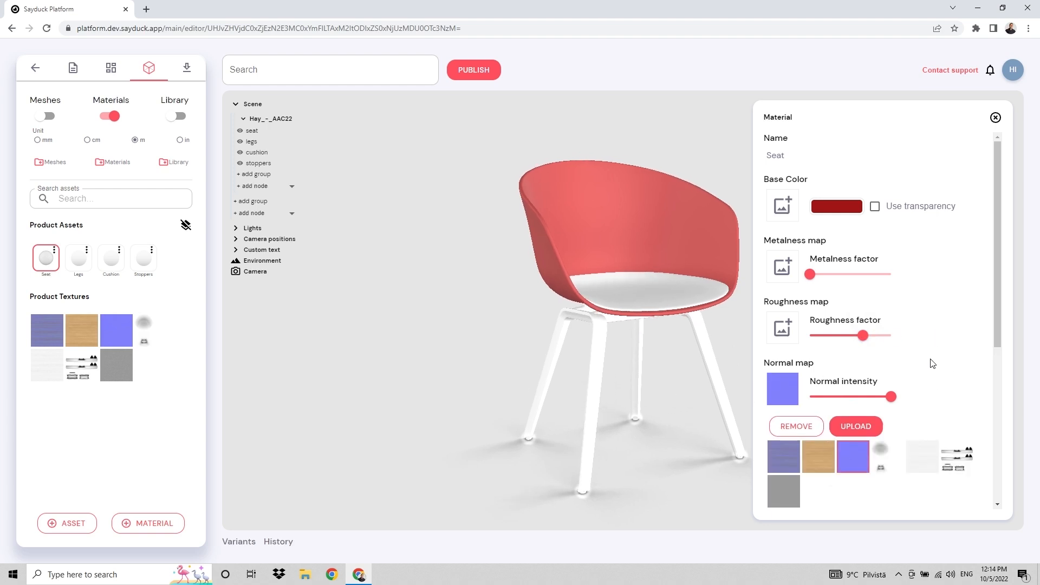
pyautogui.scroll(-1, 925, 374)
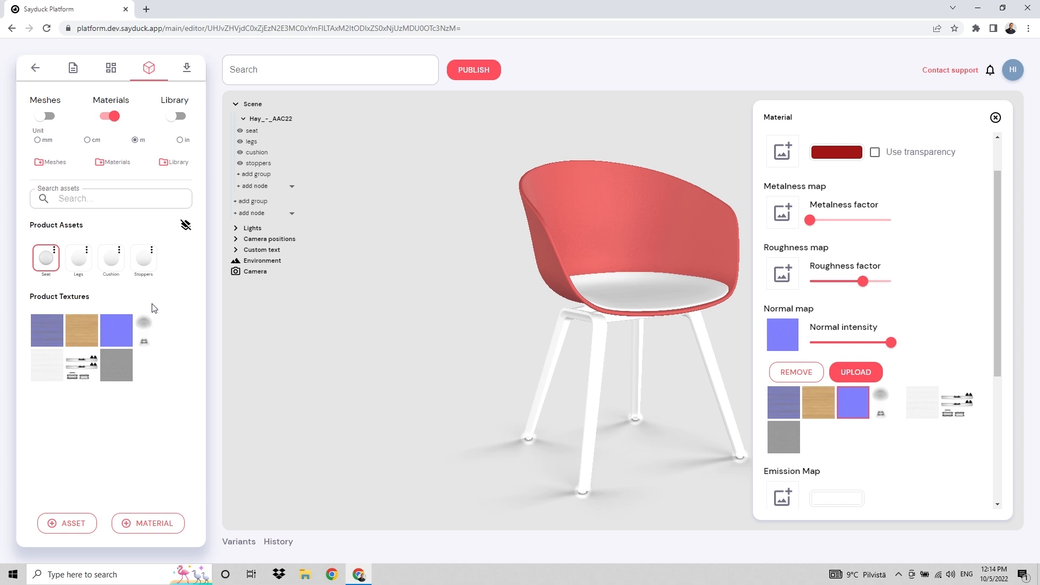
pyautogui.click(784, 322)
pyautogui.click(786, 332)
pyautogui.scroll(-2, 862, 352)
pyautogui.scroll(-2, 861, 342)
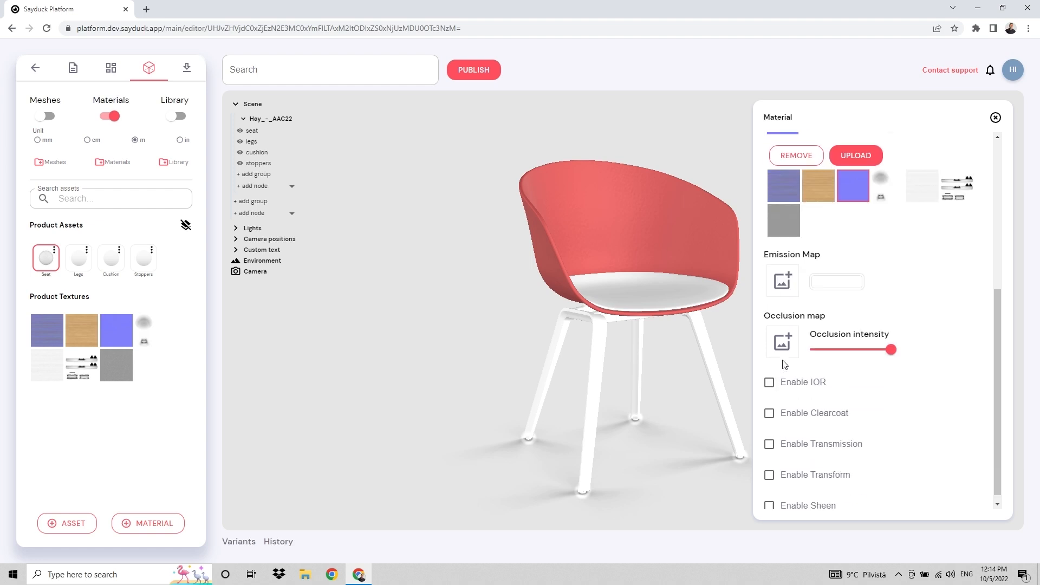
pyautogui.click(787, 347)
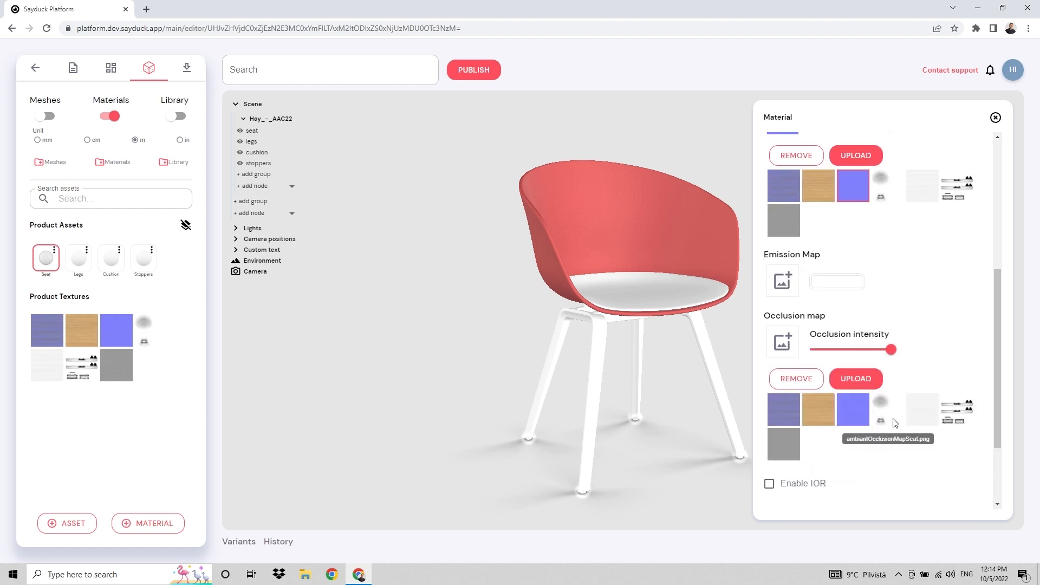
pyautogui.click(894, 420)
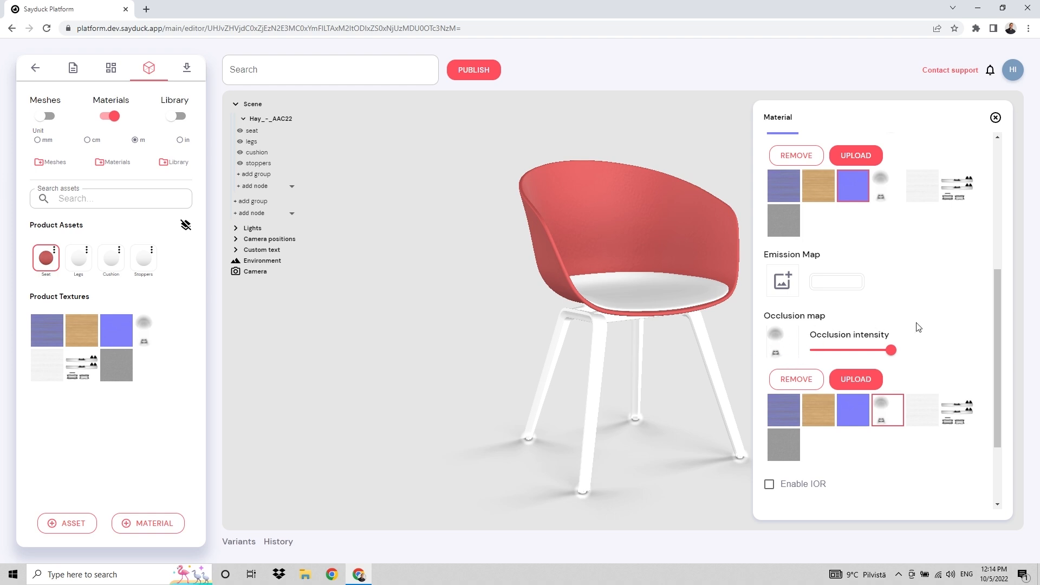
# Enable texture transform on Seat and set tiling x and y to 5
pyautogui.scroll(-2, 919, 327)
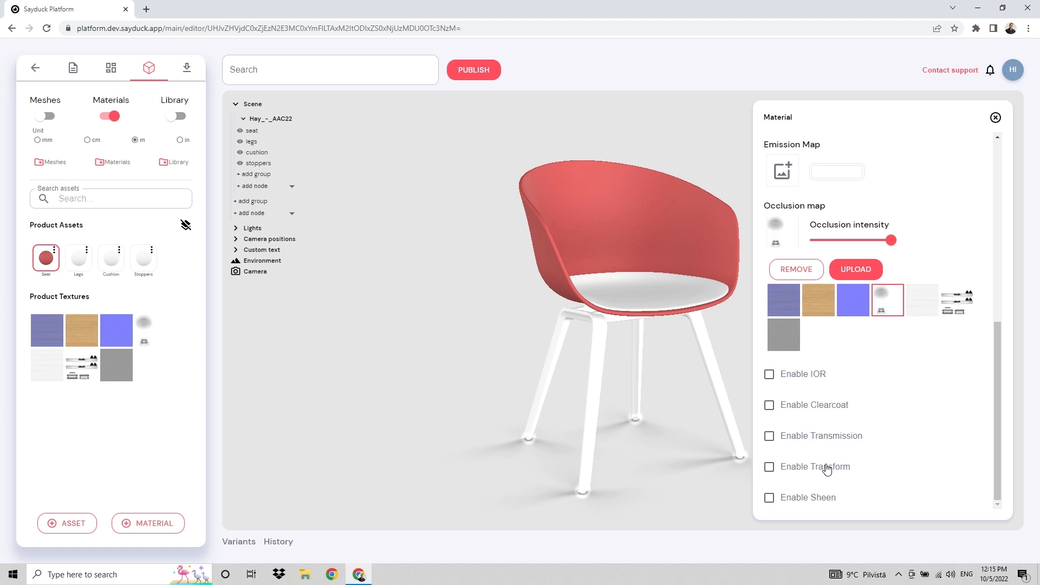
pyautogui.click(826, 468)
pyautogui.scroll(-4, 859, 444)
pyautogui.moveTo(812, 291); pyautogui.dragTo(739, 291)
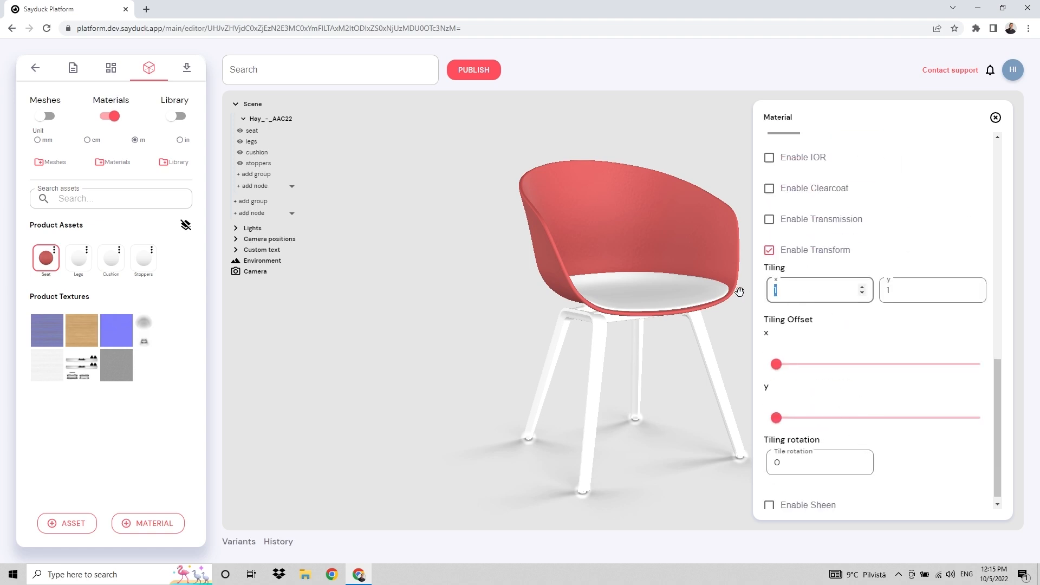
pyautogui.write('5')
pyautogui.press('Tab')
pyautogui.press('Tab')
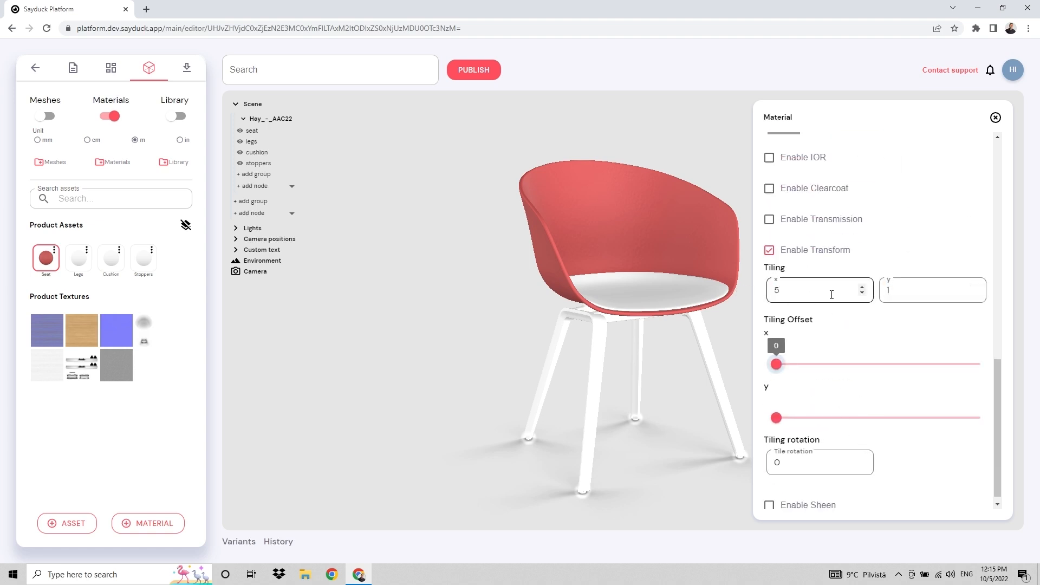
pyautogui.doubleClick(930, 281)
pyautogui.write('5')
pyautogui.scroll(3, 942, 326)
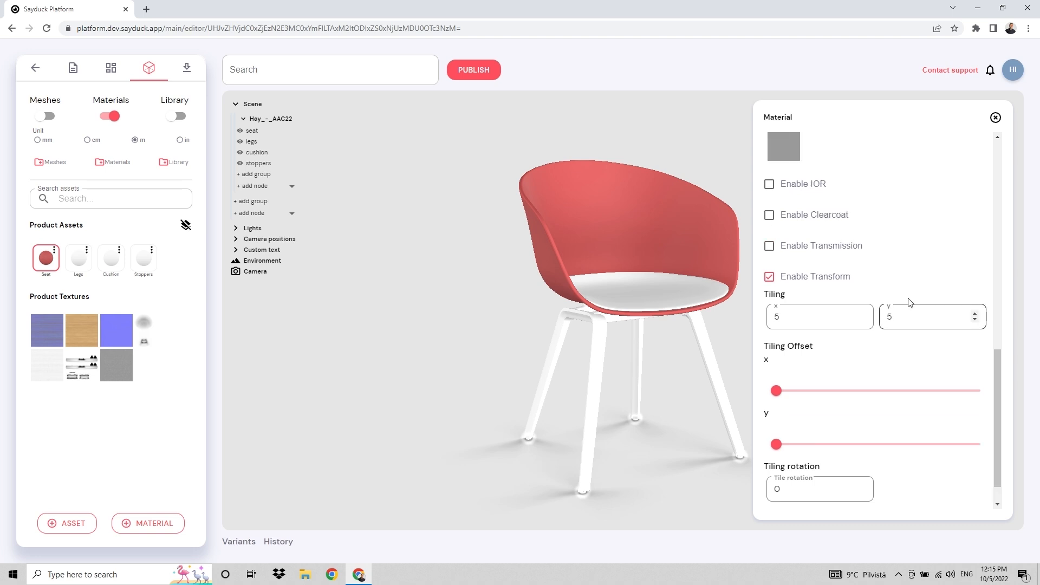
pyautogui.scroll(3, 942, 326)
pyautogui.scroll(2, 626, 245)
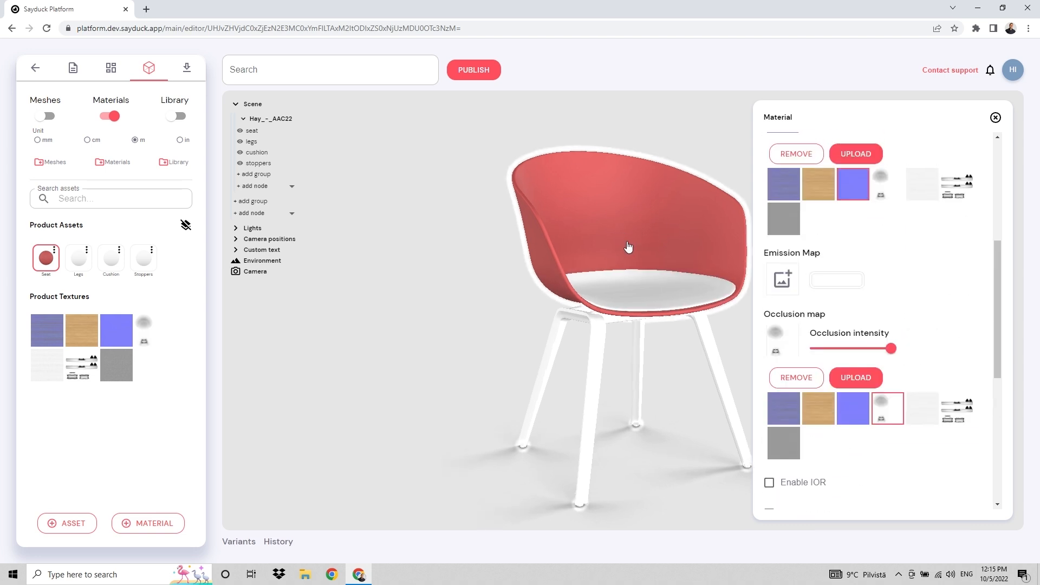
pyautogui.moveTo(615, 232); pyautogui.dragTo(597, 242)
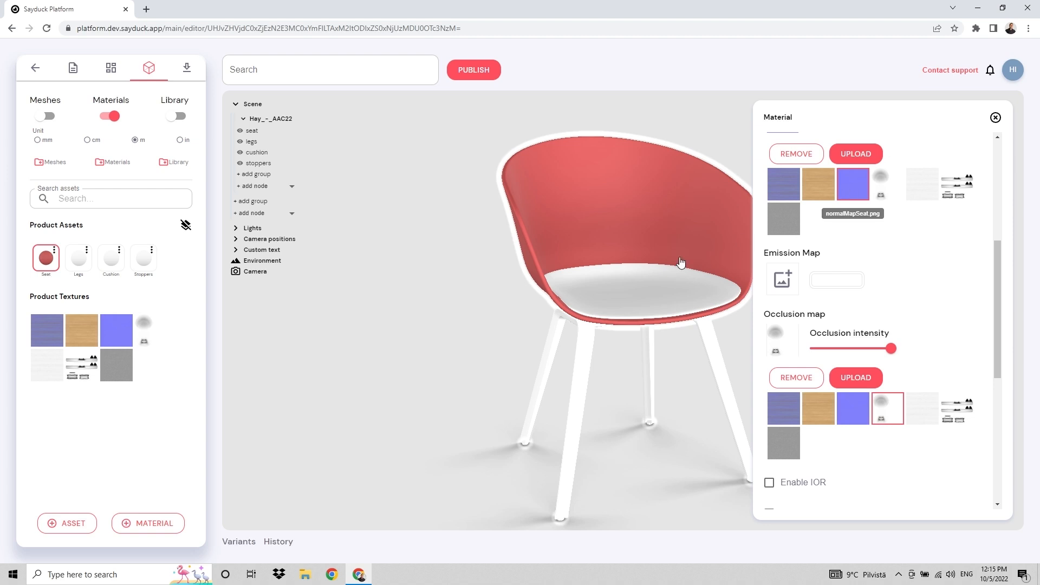
pyautogui.moveTo(455, 309); pyautogui.dragTo(350, 313)
# Give the Legs material the wood texture as base colour and the purple texture as normal map
pyautogui.click(82, 256)
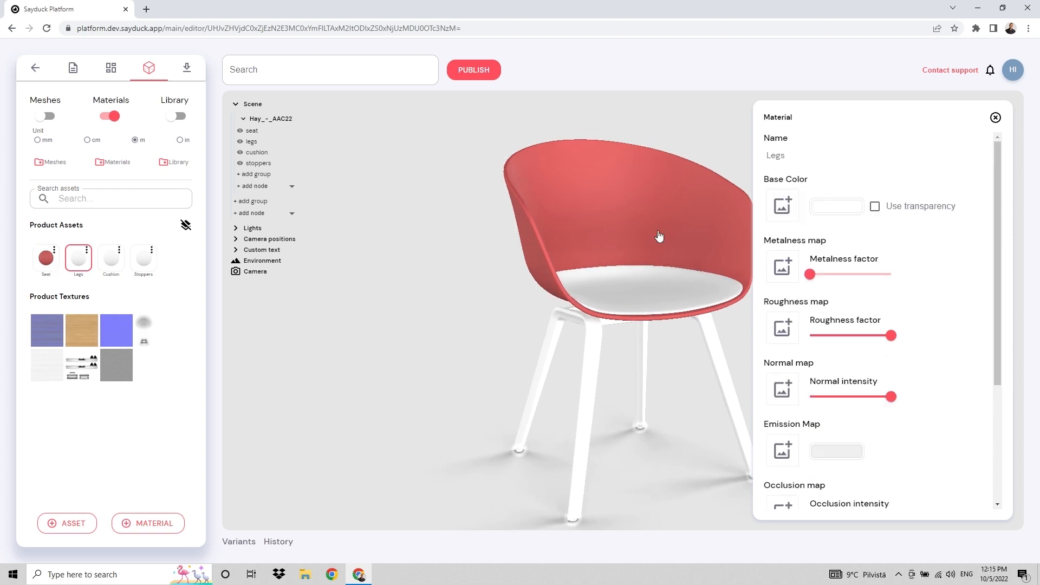
pyautogui.click(783, 209)
pyautogui.click(821, 276)
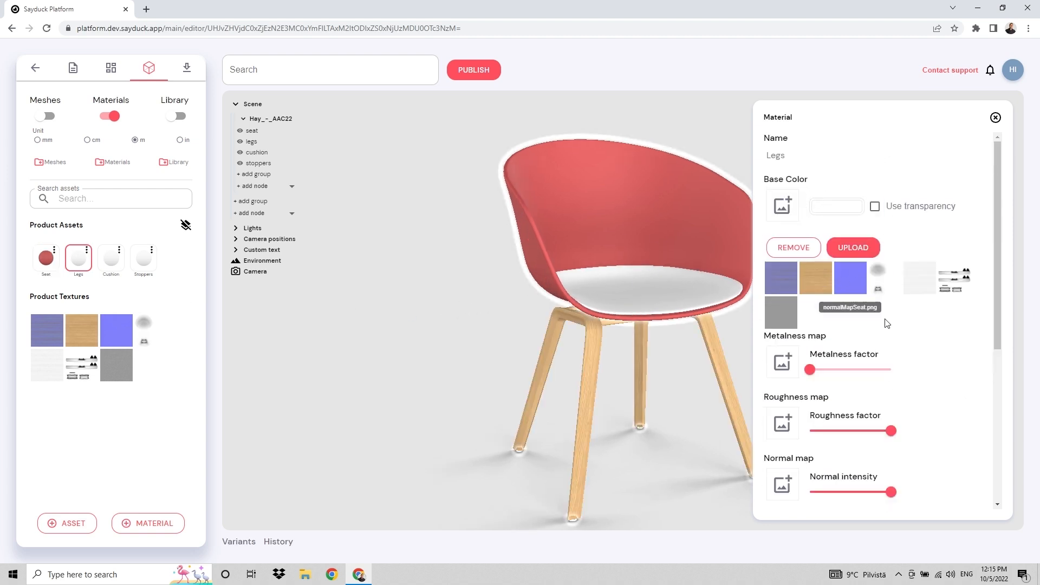
pyautogui.scroll(-1, 951, 357)
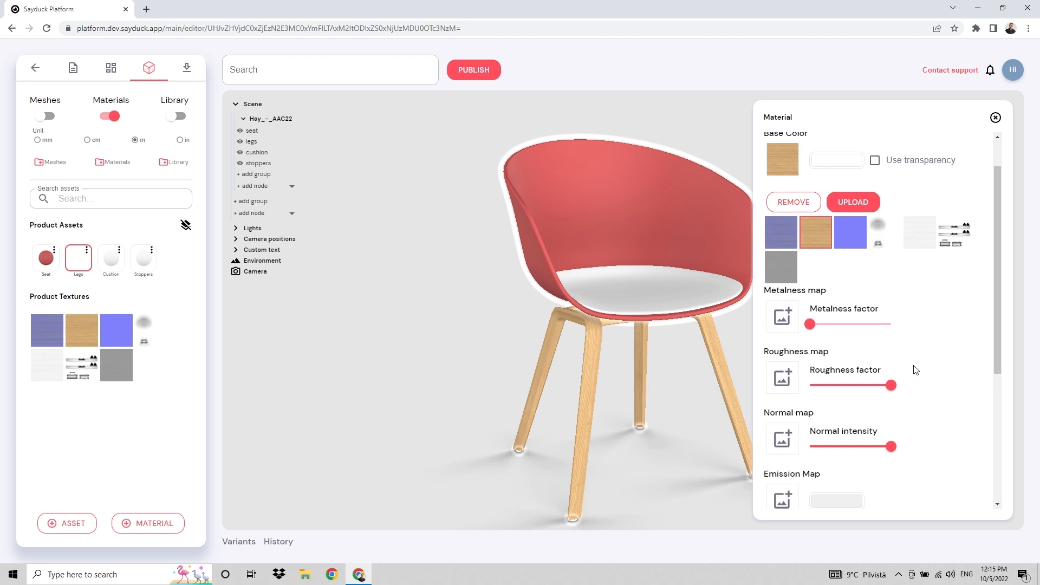
pyautogui.click(786, 430)
pyautogui.scroll(-2, 866, 417)
pyautogui.click(783, 390)
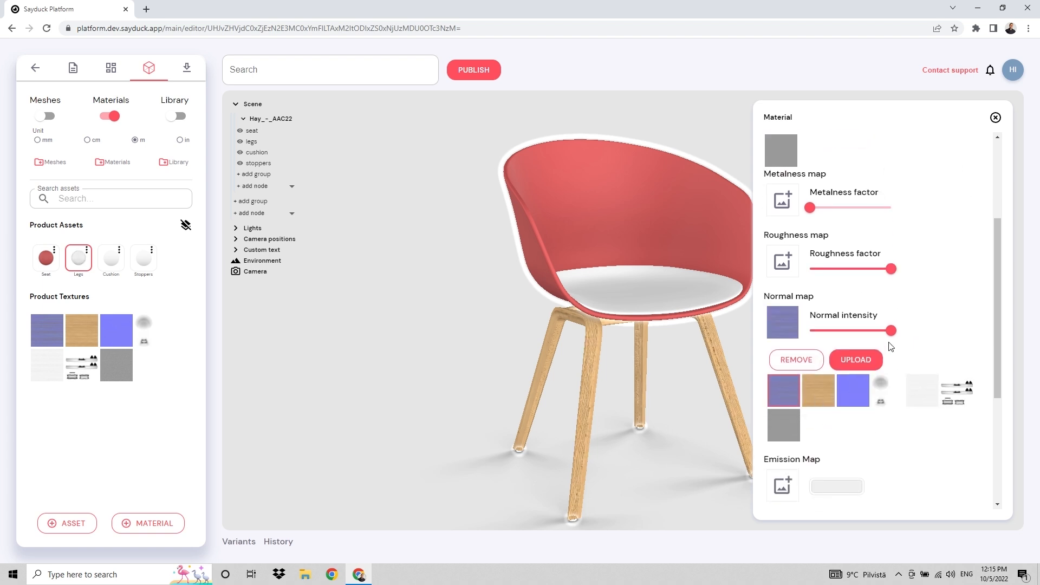
pyautogui.moveTo(638, 418); pyautogui.dragTo(654, 390)
# Set Legs normal intensity to 0.31, roughness about 0.75, and add the black-and-white occlusion map
pyautogui.moveTo(892, 331); pyautogui.dragTo(832, 339)
pyautogui.moveTo(892, 269); pyautogui.dragTo(871, 270)
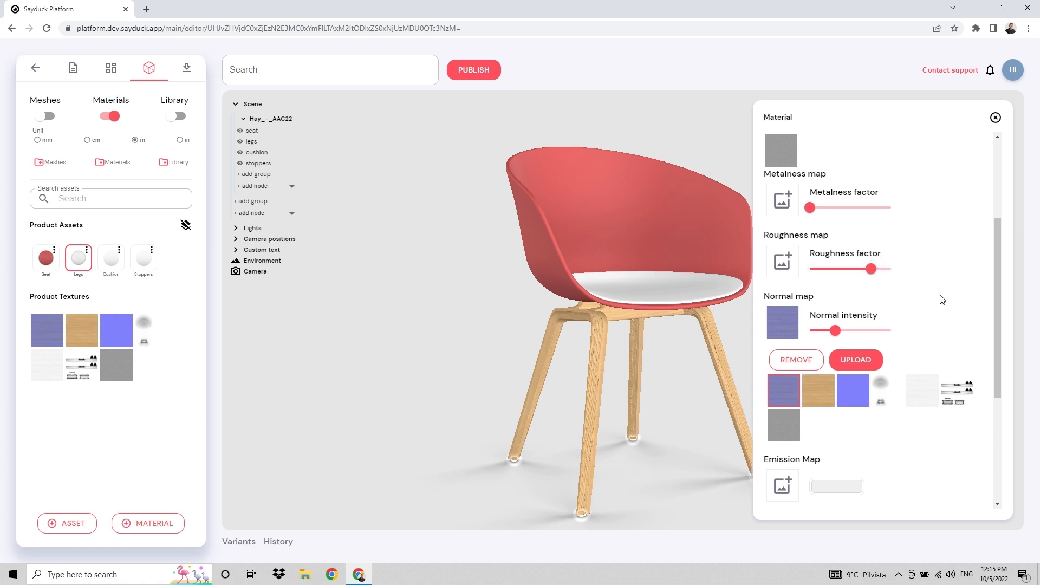
pyautogui.scroll(-4, 943, 299)
pyautogui.click(786, 339)
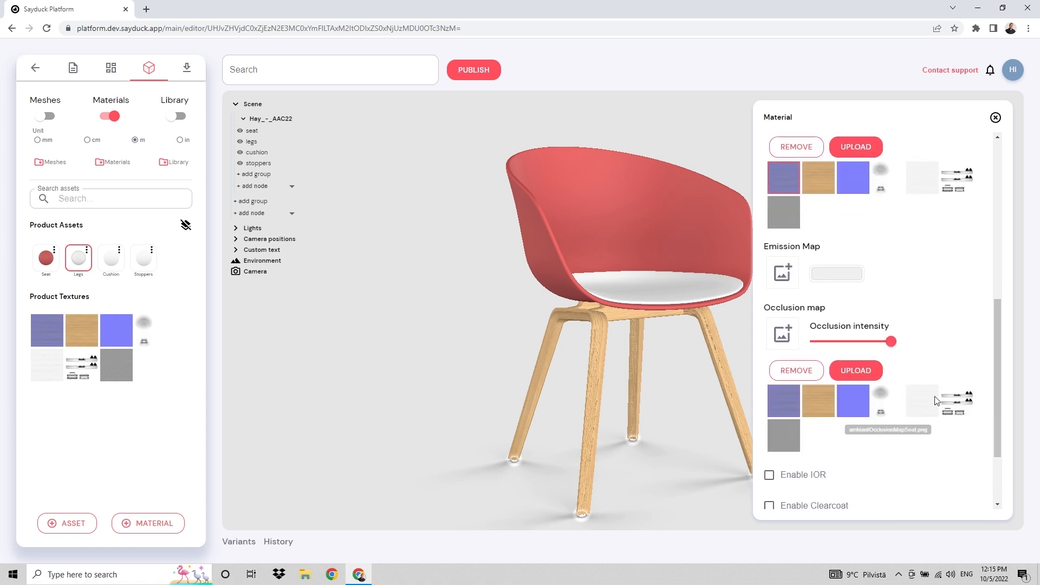
pyautogui.click(957, 400)
pyautogui.moveTo(680, 425)
pyautogui.mouseDown()
pyautogui.moveTo(712, 404)
pyautogui.moveTo(696, 425)
pyautogui.mouseUp()
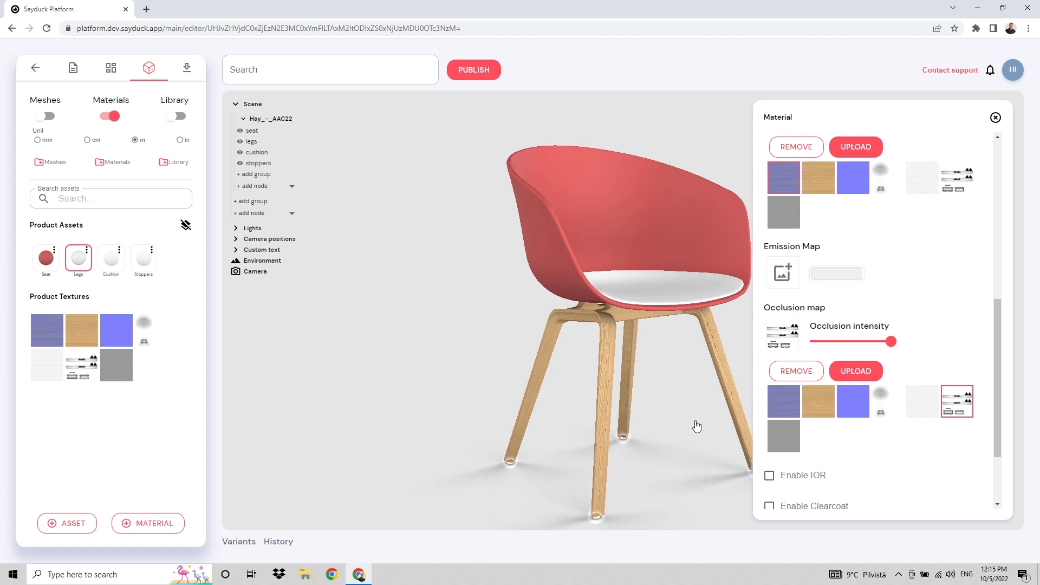
pyautogui.scroll(3, 859, 318)
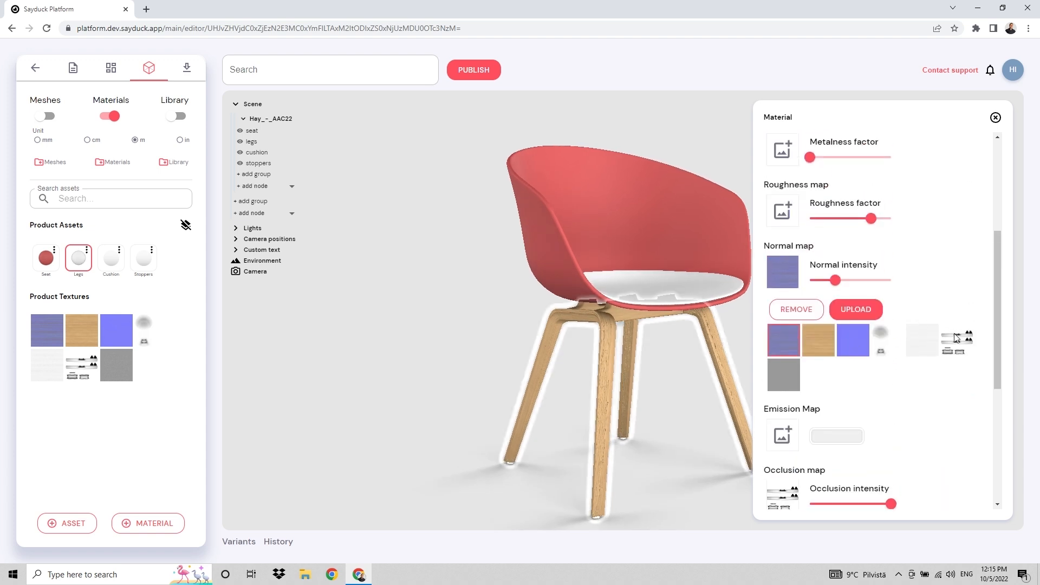
pyautogui.click(113, 262)
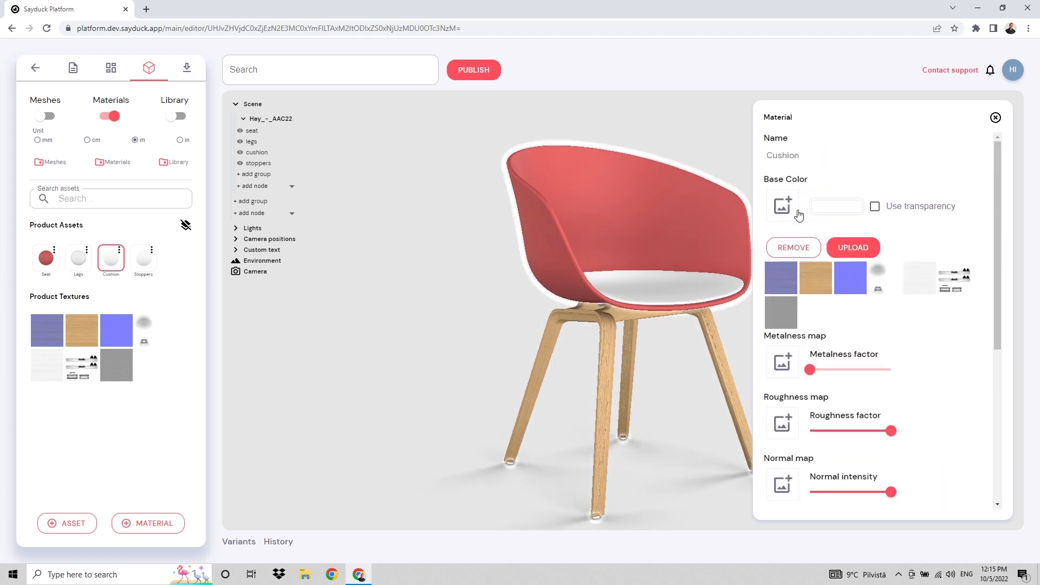
# Apply the grey fabric texture as the Cushion material's base colour
pyautogui.click(791, 209)
pyautogui.click(791, 210)
pyautogui.click(781, 312)
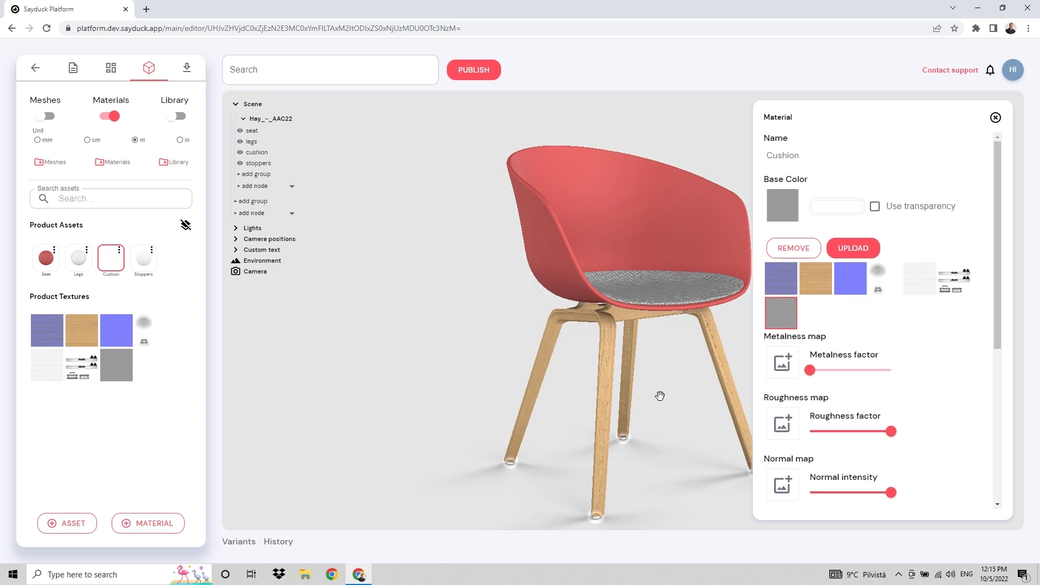
pyautogui.moveTo(661, 395); pyautogui.dragTo(745, 363)
pyautogui.scroll(-4, 860, 320)
pyautogui.scroll(-1, 859, 320)
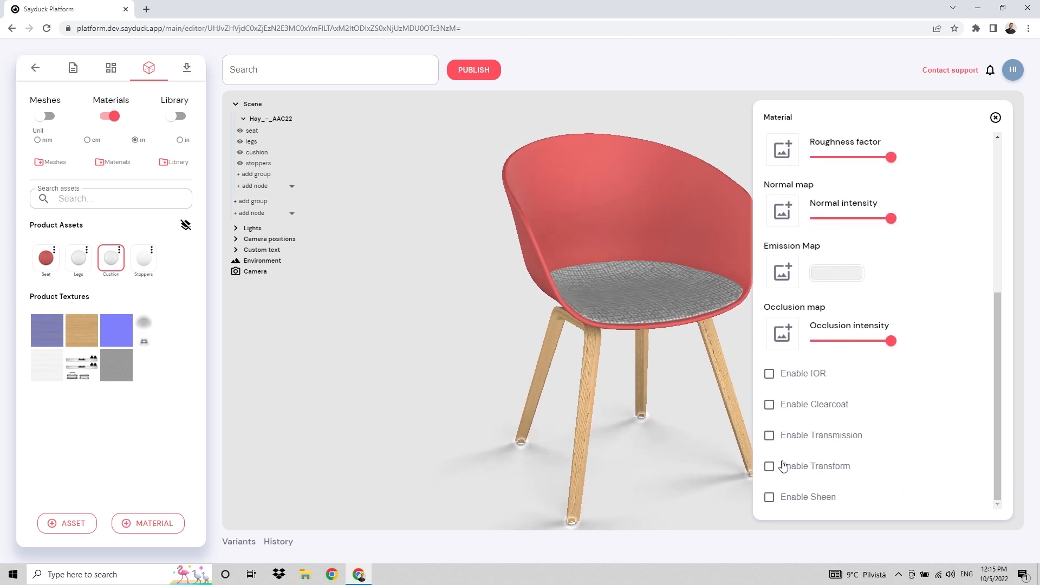
# Enable texture transform on Cushion with 5 × 5 tiling, then close the material settings
pyautogui.click(797, 463)
pyautogui.scroll(-3, 822, 471)
pyautogui.click(848, 341)
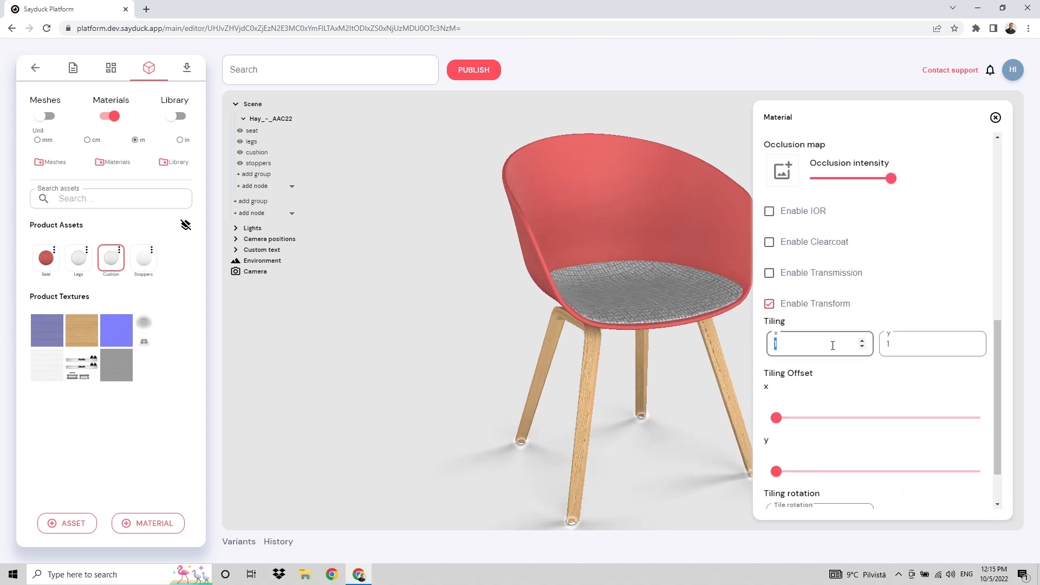
pyautogui.press('BackSpace')
pyautogui.write('5')
pyautogui.press('Tab')
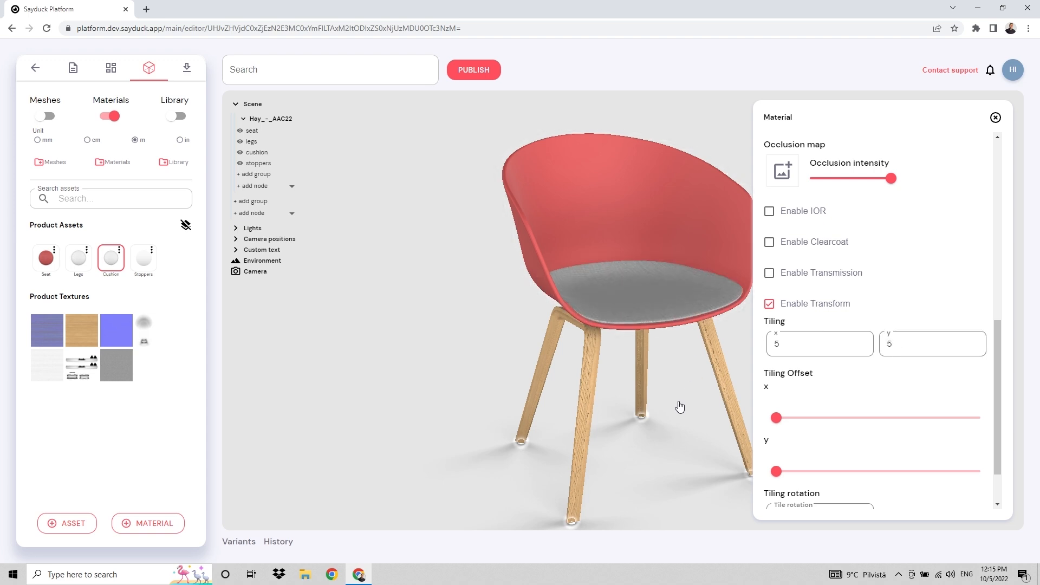
pyautogui.moveTo(680, 409); pyautogui.dragTo(619, 440)
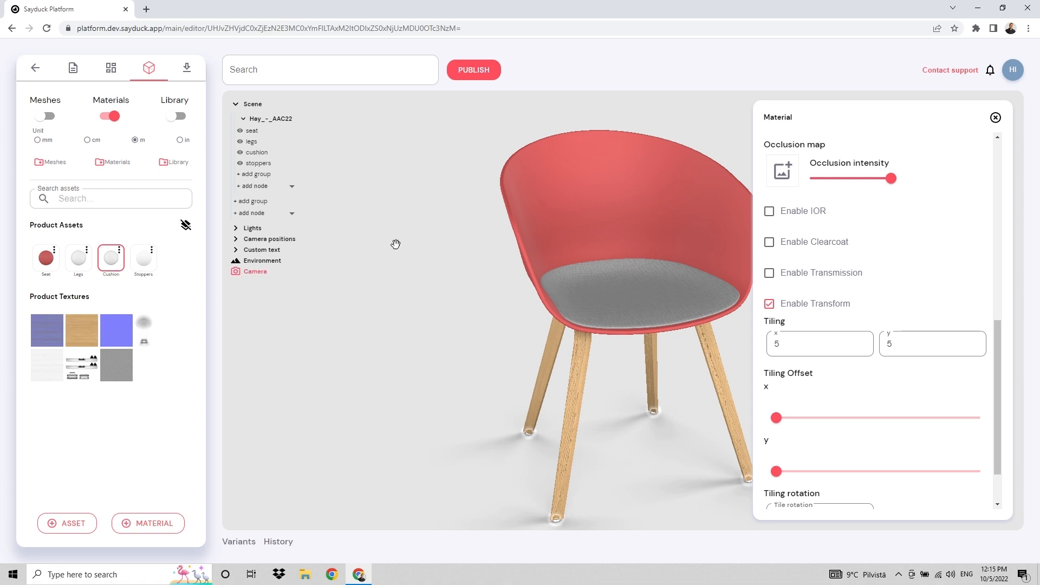
pyautogui.scroll(8, 953, 233)
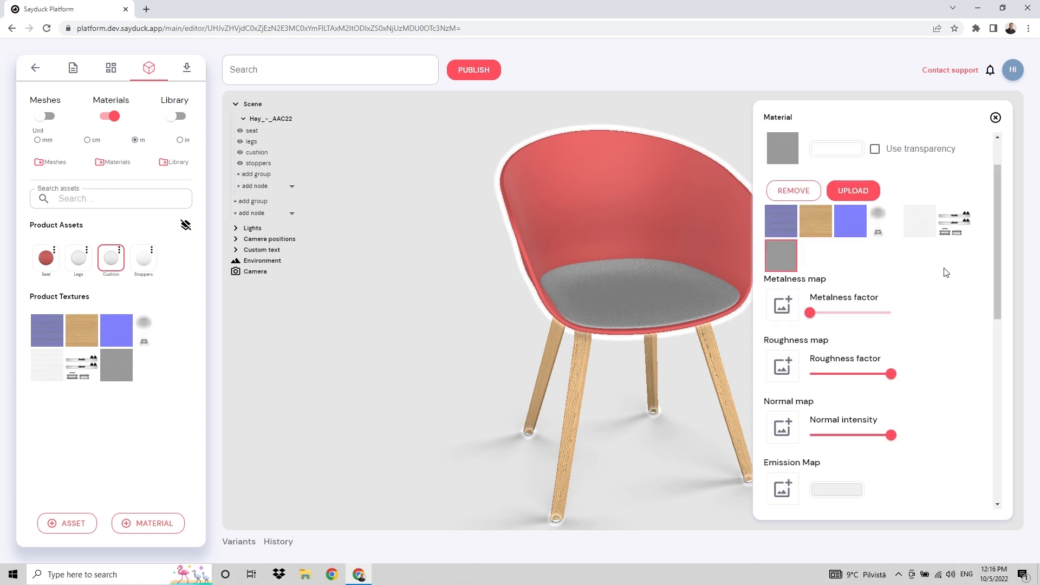
pyautogui.scroll(1, 945, 272)
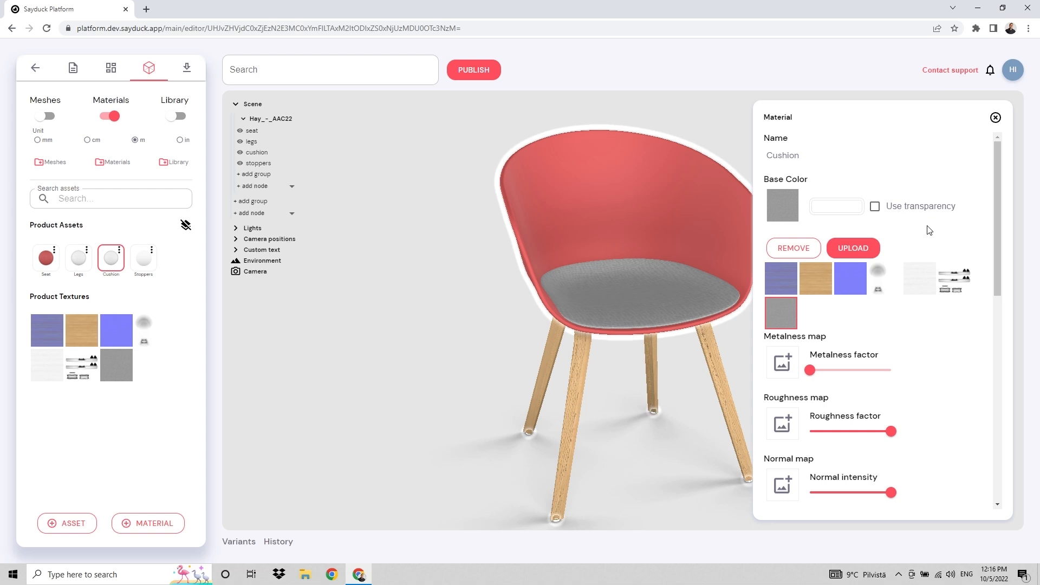
pyautogui.click(997, 117)
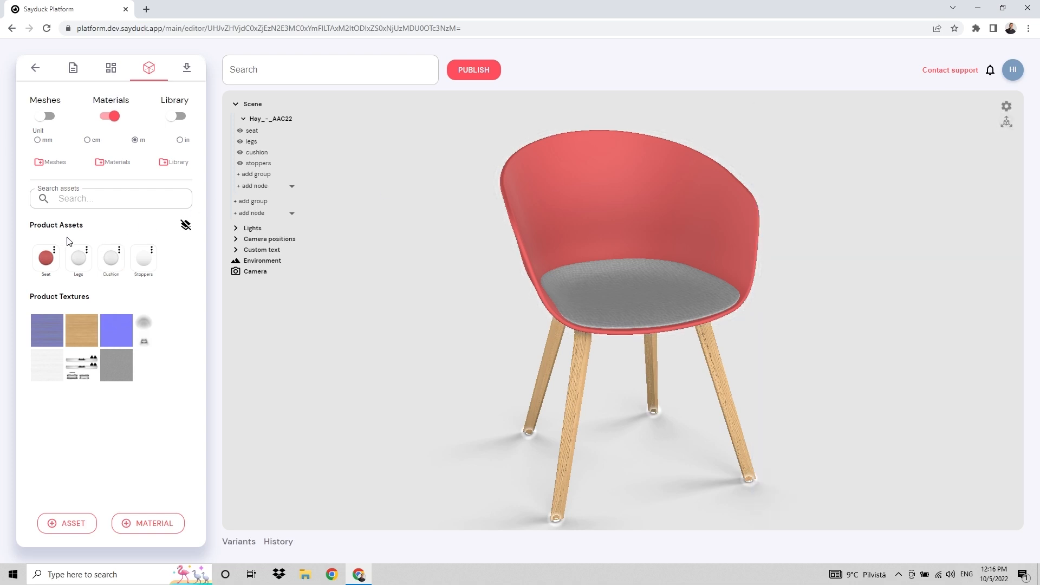
# Duplicate Seat, set Copy of Seat's base colour to green #15A03B, and apply it to the seat shell
pyautogui.click(54, 251)
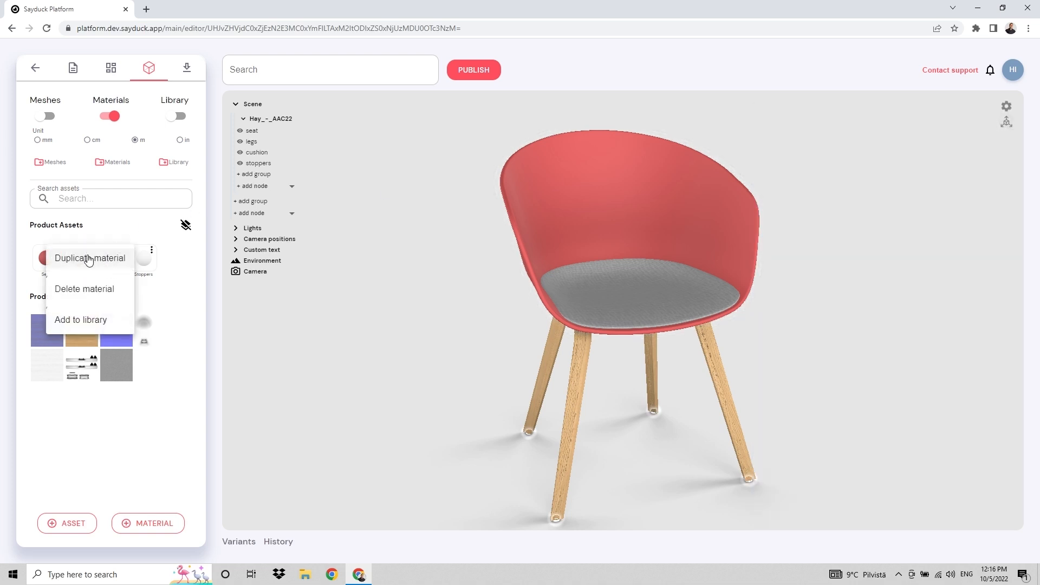
pyautogui.click(84, 258)
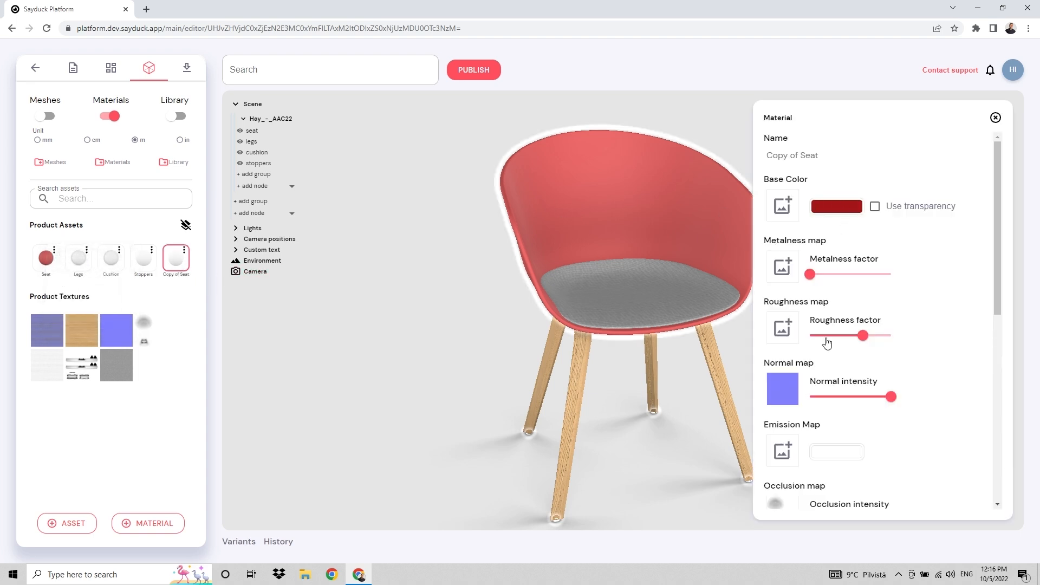
pyautogui.scroll(-3, 775, 205)
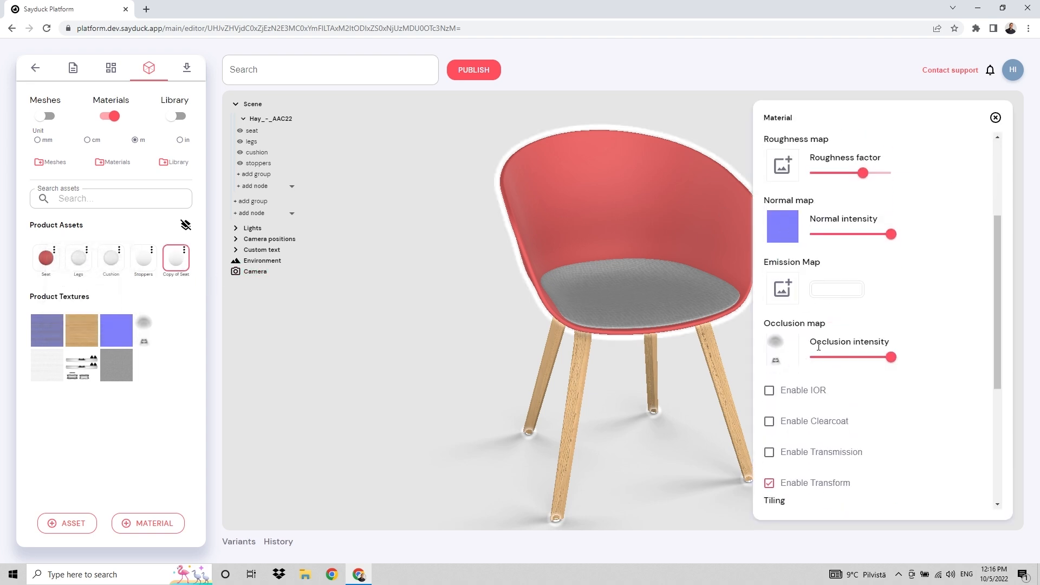
pyautogui.scroll(3, 818, 346)
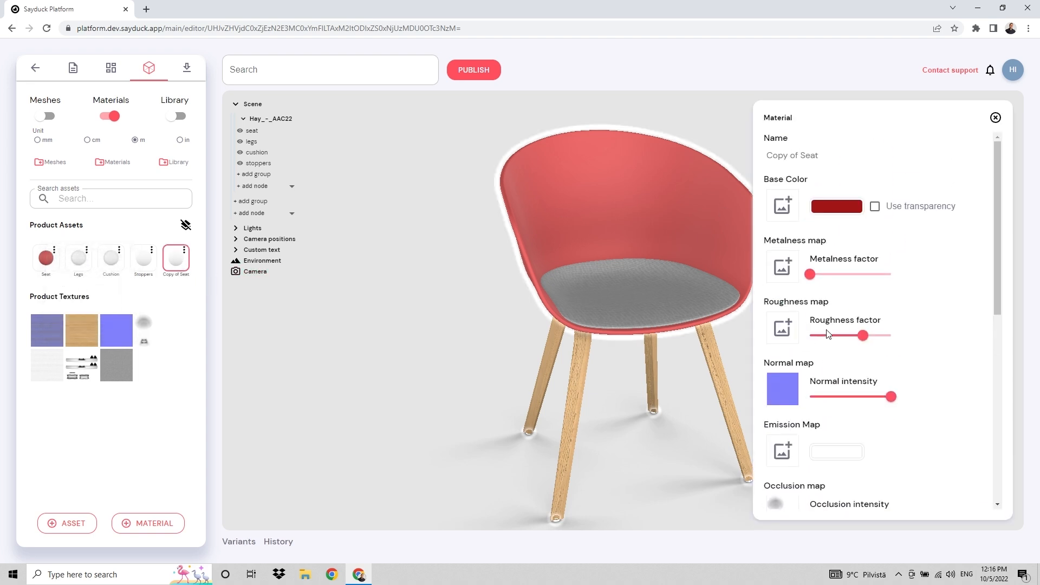
pyautogui.click(836, 210)
pyautogui.click(869, 296)
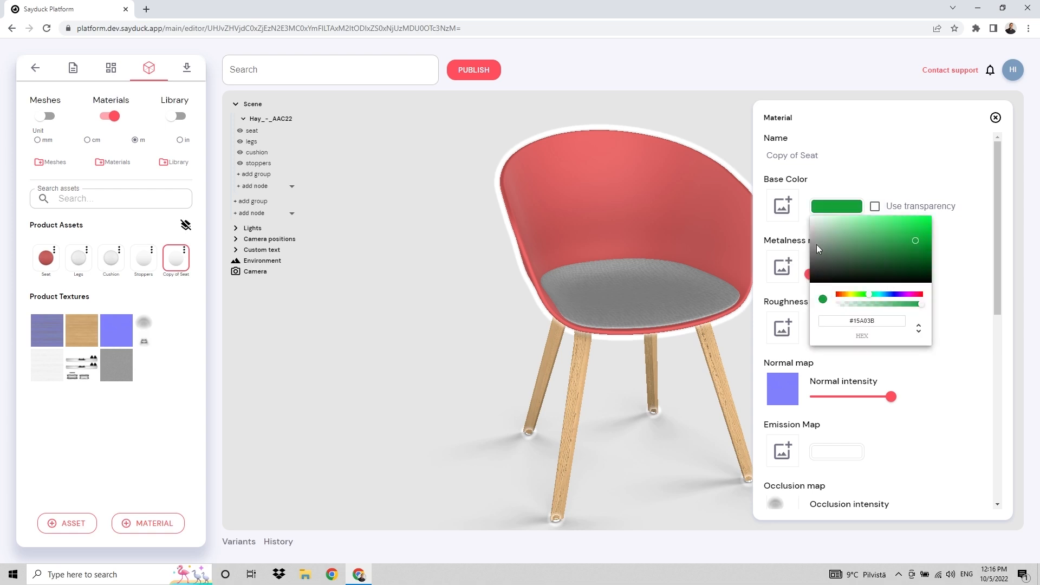
pyautogui.moveTo(174, 259); pyautogui.dragTo(592, 297)
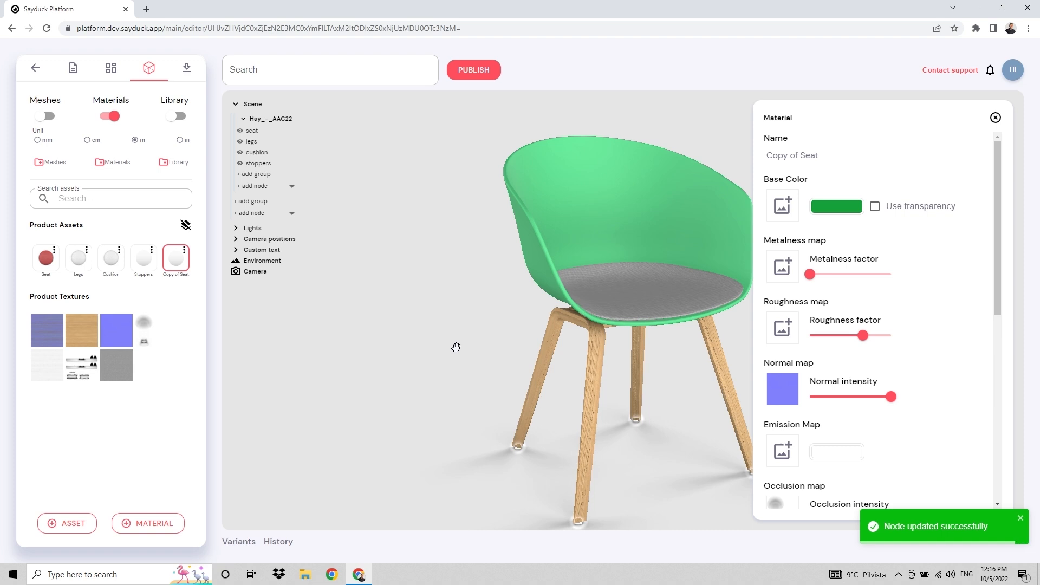
pyautogui.click(184, 252)
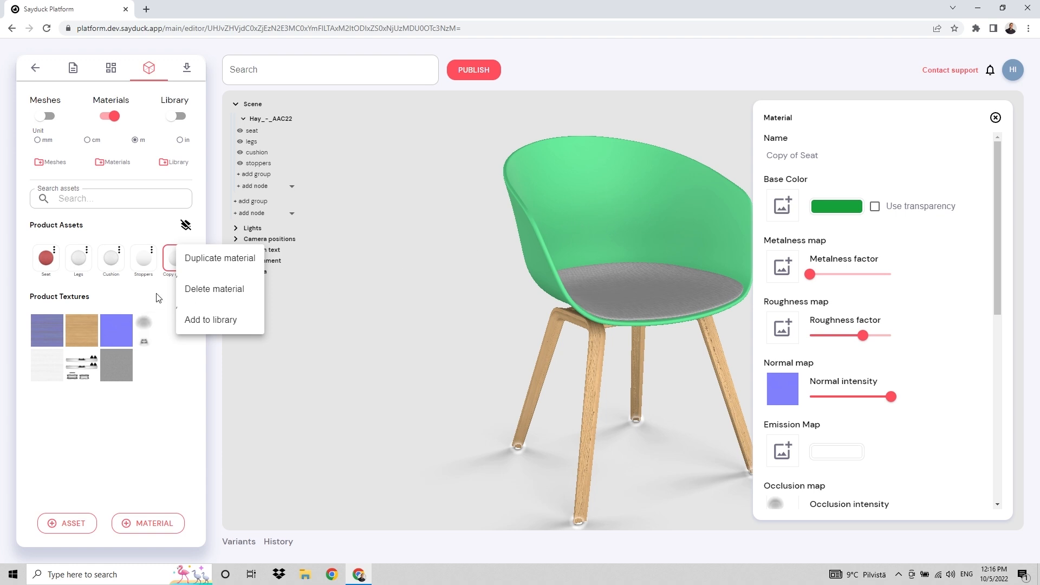
# Add Copy of Seat to the library
pyautogui.click(223, 321)
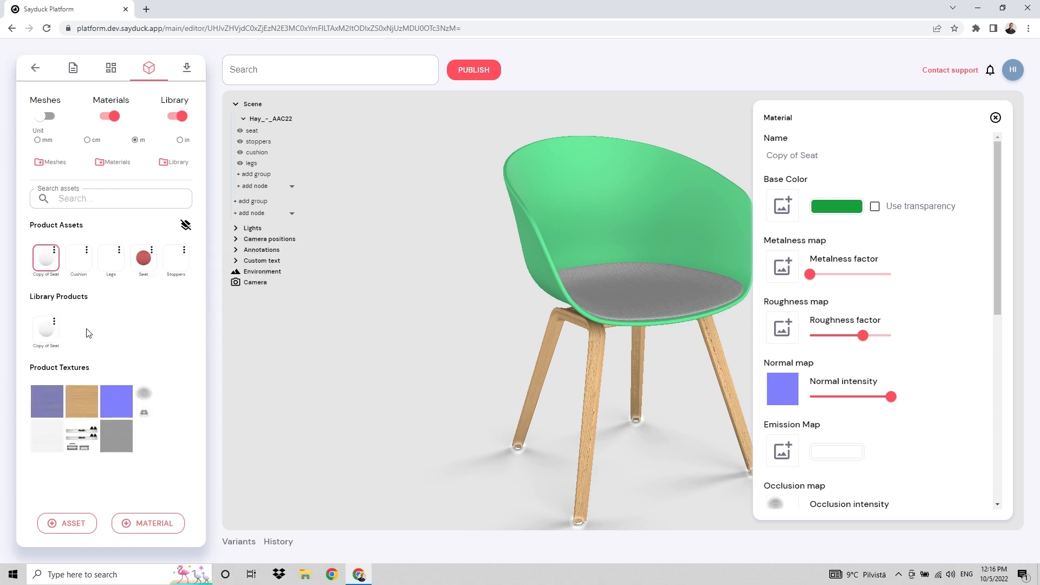
pyautogui.click(47, 331)
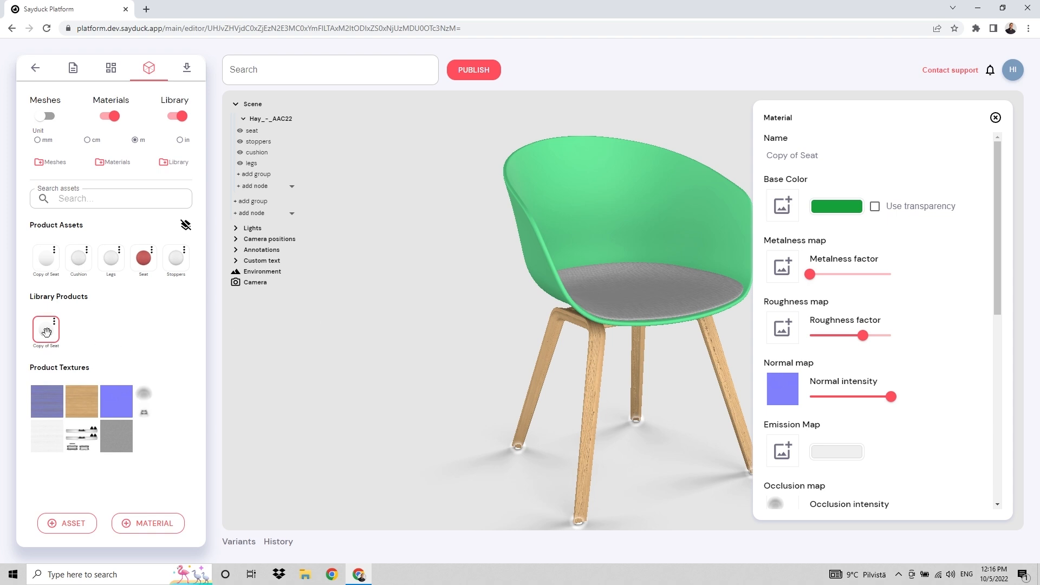
pyautogui.moveTo(46, 331)
pyautogui.mouseDown()
pyautogui.moveTo(582, 251)
pyautogui.moveTo(339, 277)
pyautogui.moveTo(42, 333)
pyautogui.mouseUp()
# Create a Material folder, move Seat into it and back out, then close the material settings
pyautogui.click(114, 163)
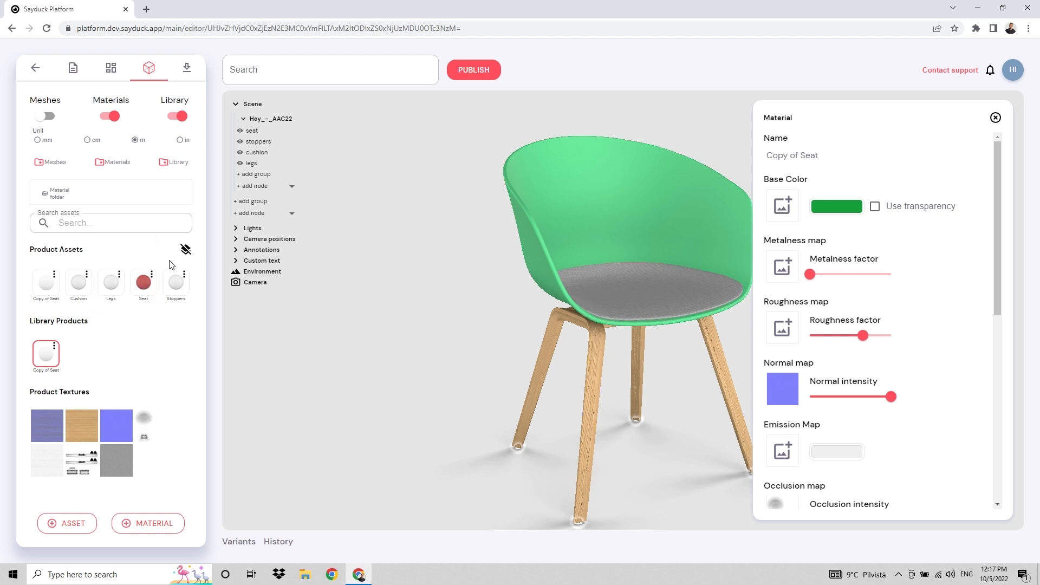
pyautogui.moveTo(144, 284); pyautogui.dragTo(58, 193)
pyautogui.click(60, 198)
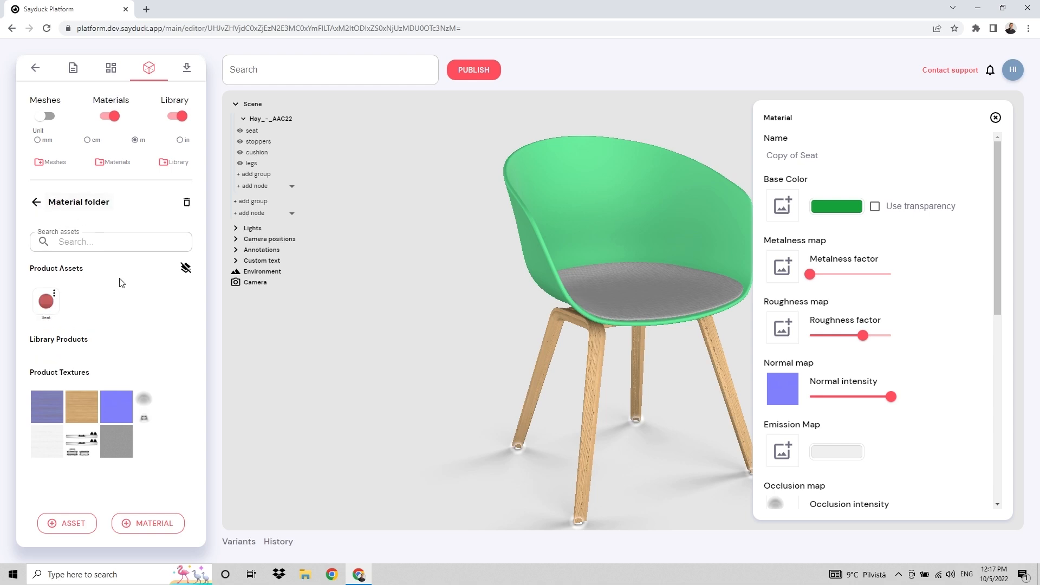
pyautogui.moveTo(46, 299); pyautogui.dragTo(23, 202)
pyautogui.click(37, 203)
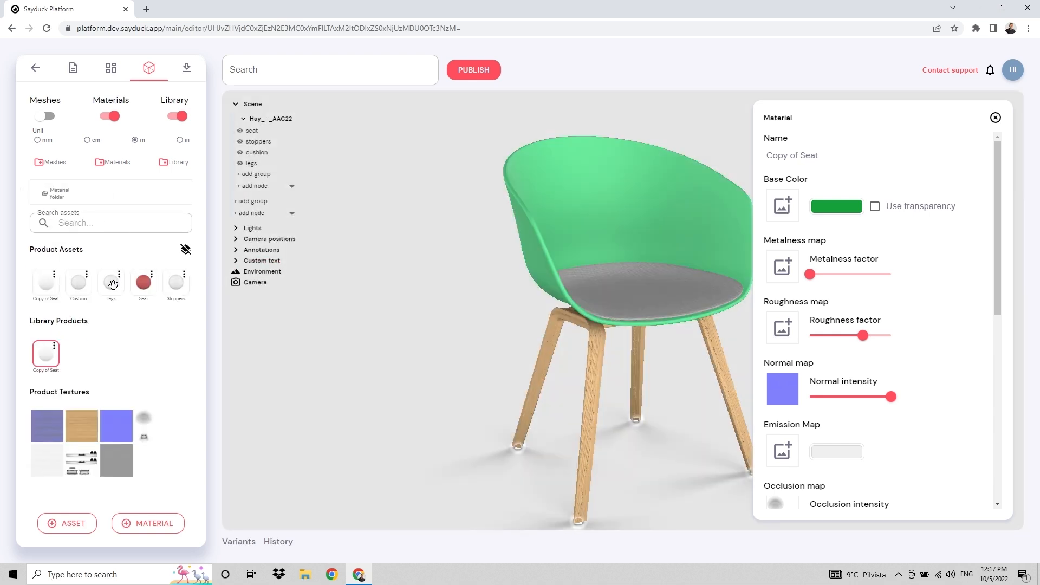
pyautogui.click(995, 117)
pyautogui.moveTo(837, 208); pyautogui.dragTo(808, 223)
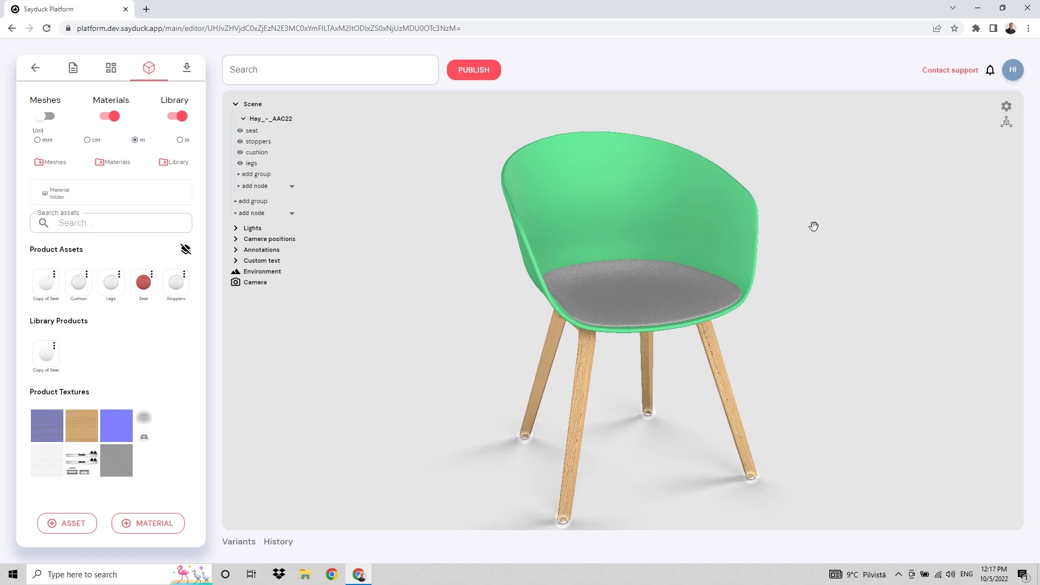